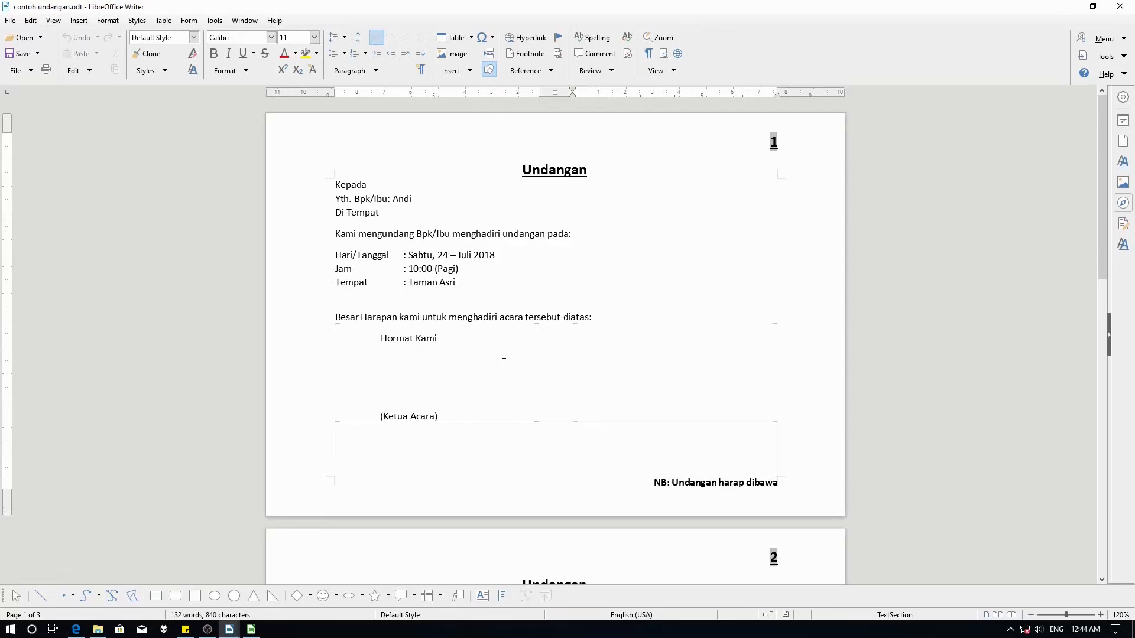
# - Look through the three merged invitations in contoh undangan.odt and close that document
pyautogui.scroll(-5, 503, 363)
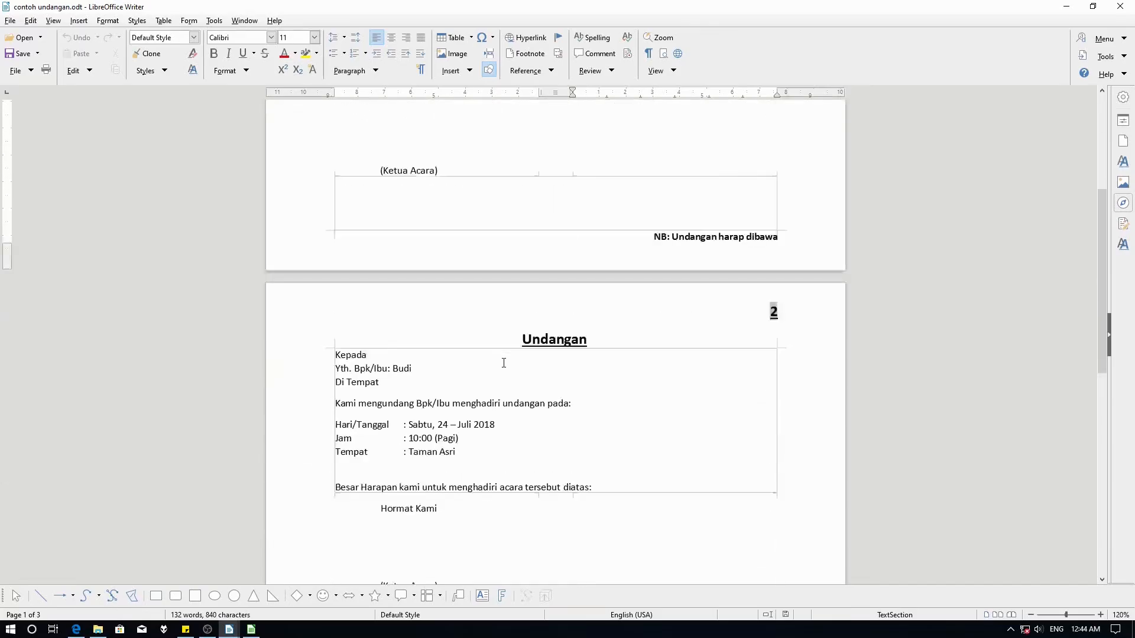
pyautogui.scroll(5, 504, 362)
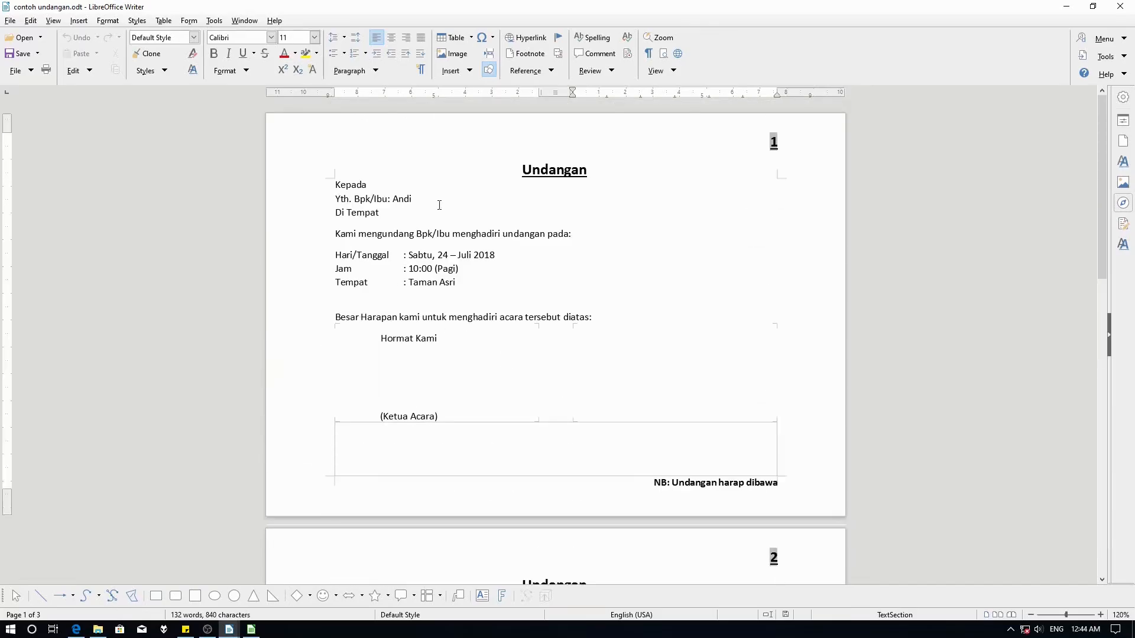
pyautogui.scroll(-10, 439, 205)
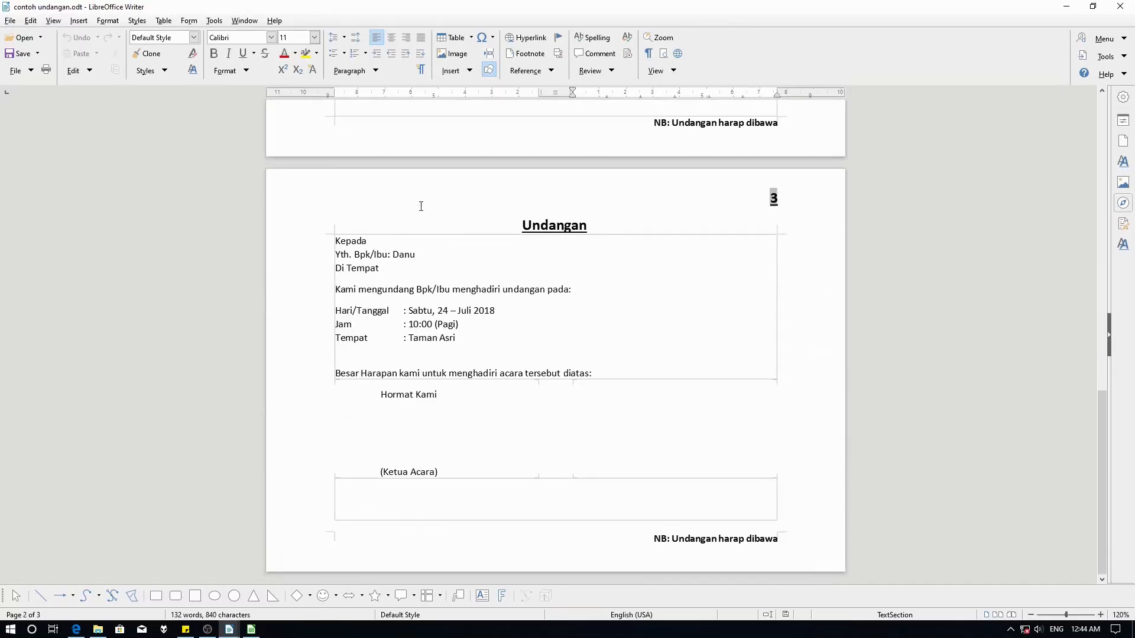
pyautogui.scroll(10, 421, 206)
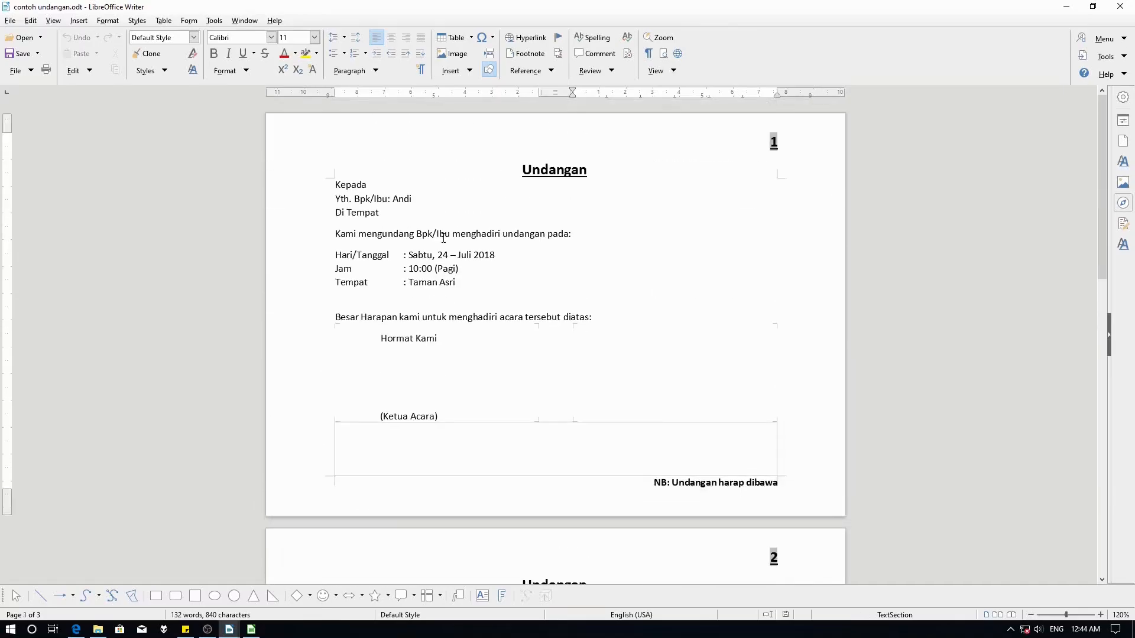
pyautogui.scroll(-3, 389, 284)
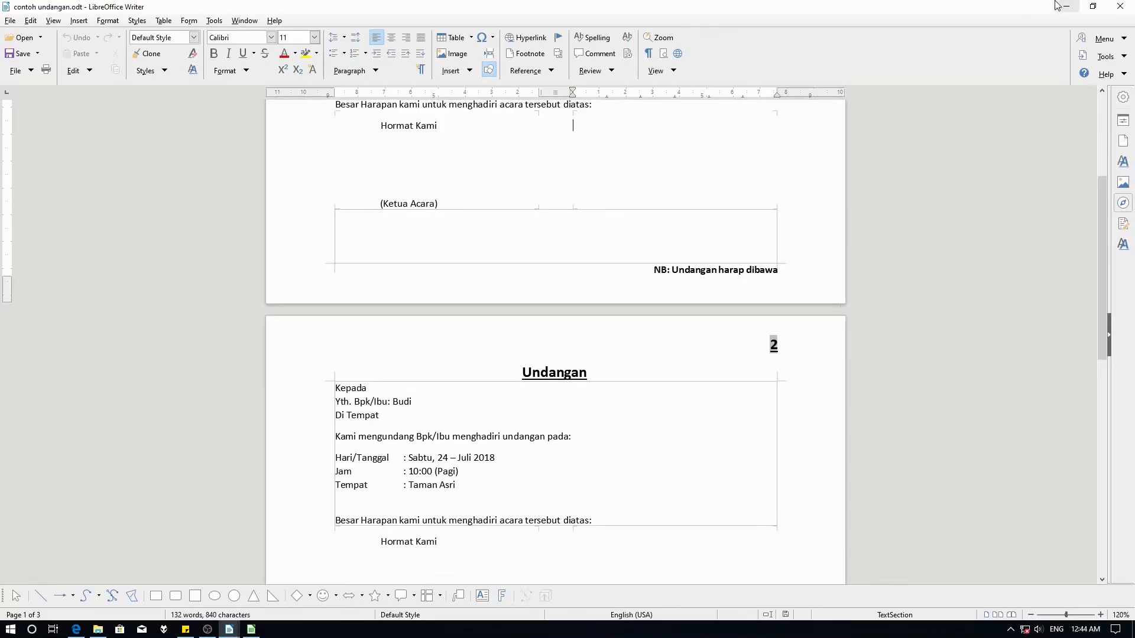
pyautogui.click(1120, 6)
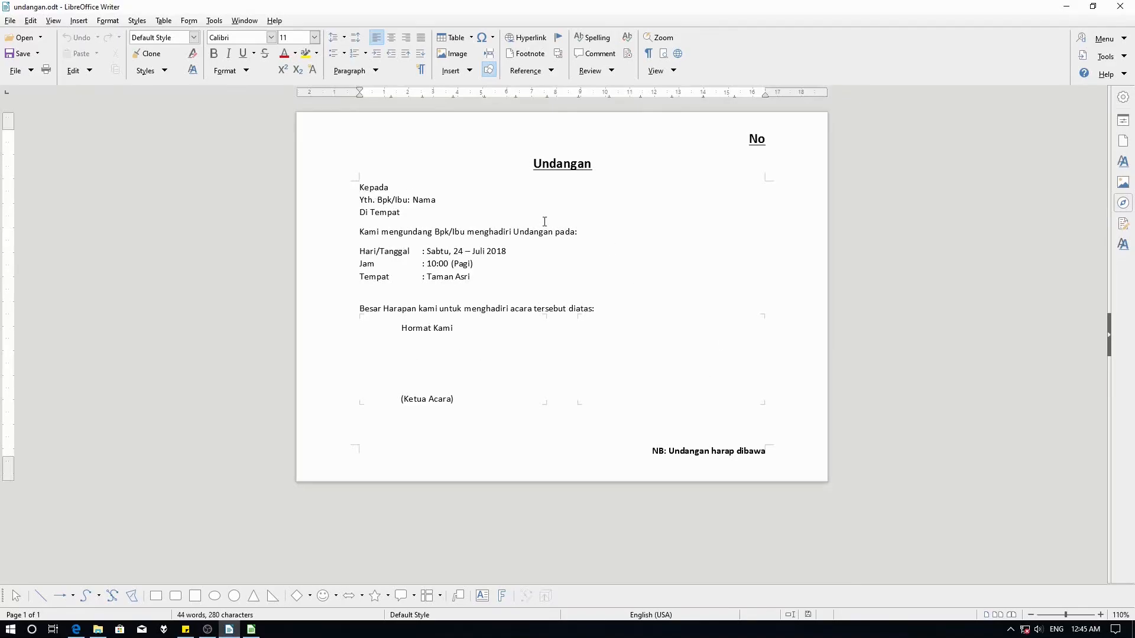
# - Select the Nama placeholder in undangan.odt and check the invitation's page size, orientation and margin settings
pyautogui.scroll(3, 545, 221)
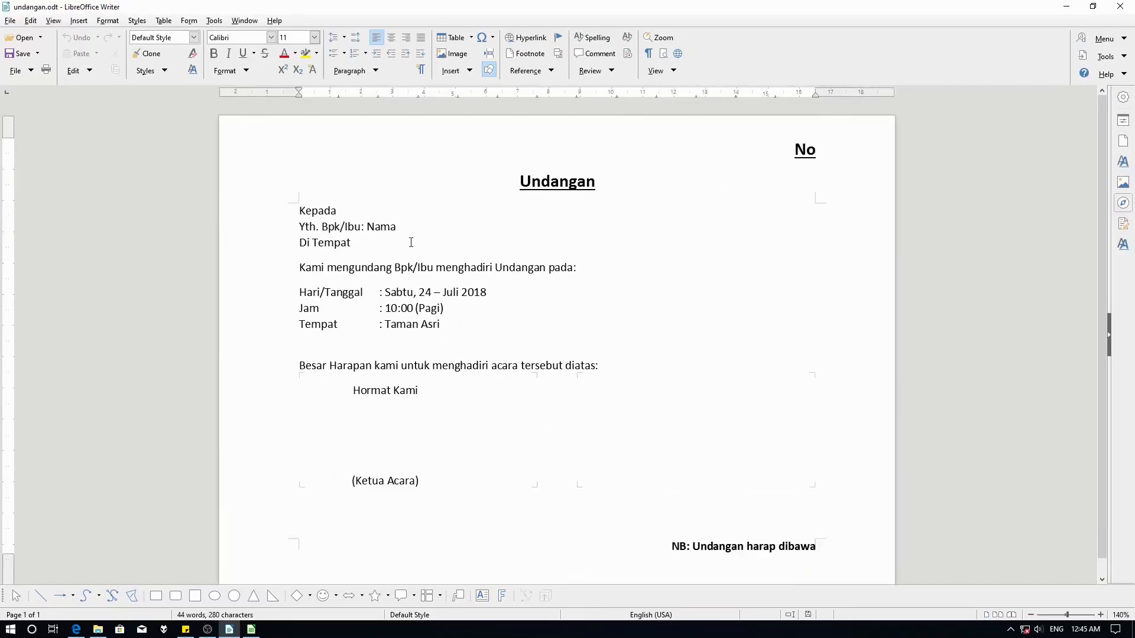
pyautogui.doubleClick(367, 227)
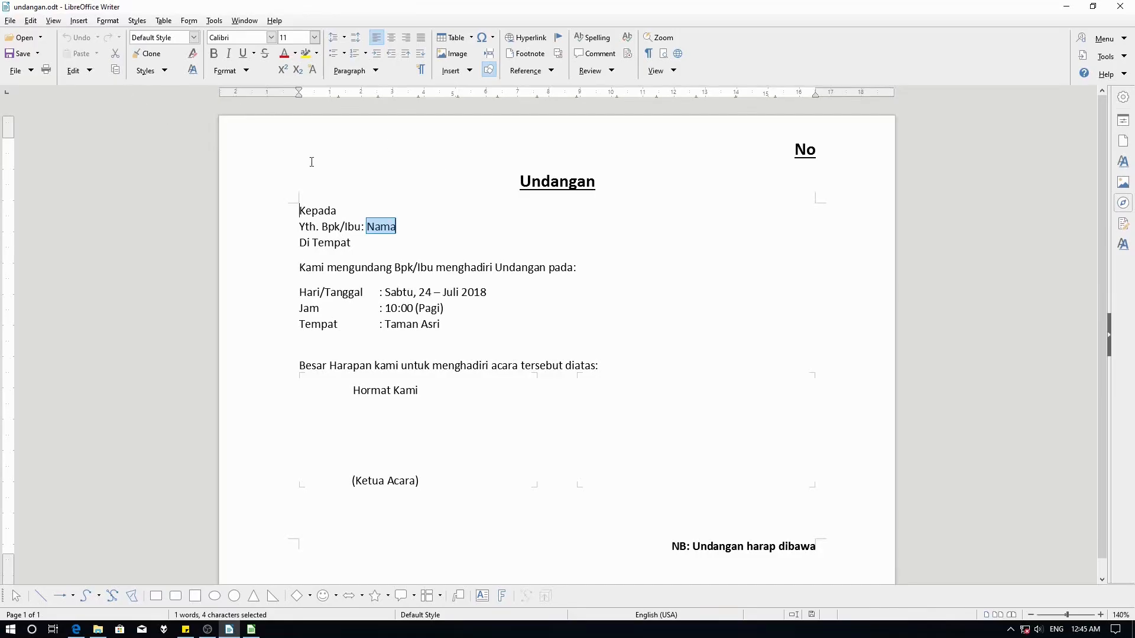
pyautogui.click(1123, 142)
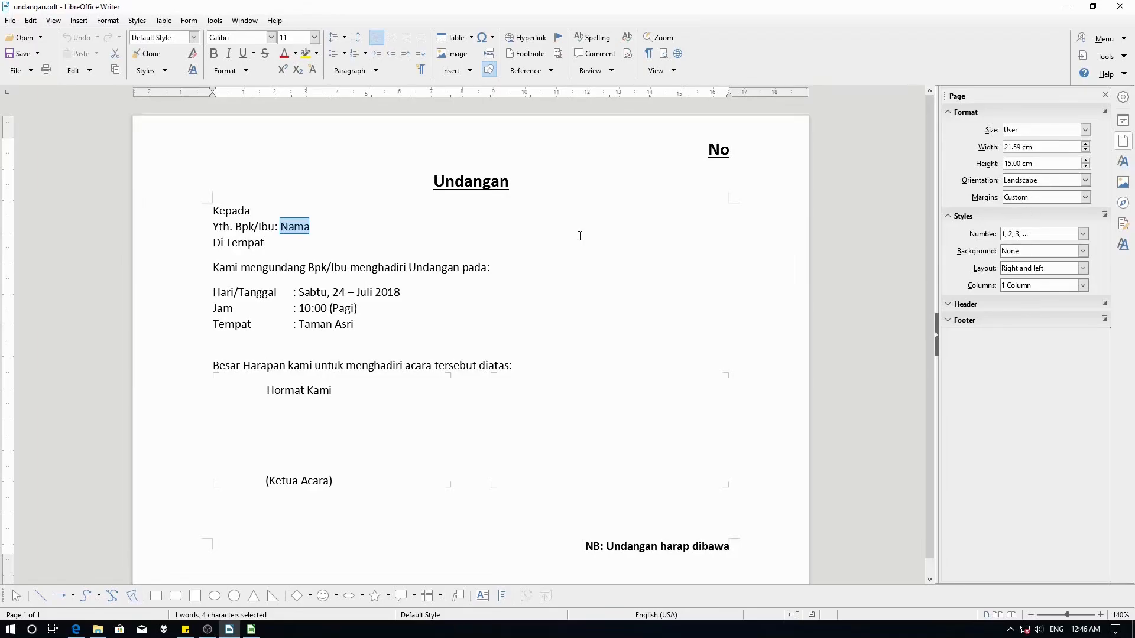
pyautogui.click(1106, 95)
# - Switch to the daftar hadir.ods spreadsheet in Calc to review its No and Nama columns, and return to the invitation in Writer
pyautogui.click(253, 632)
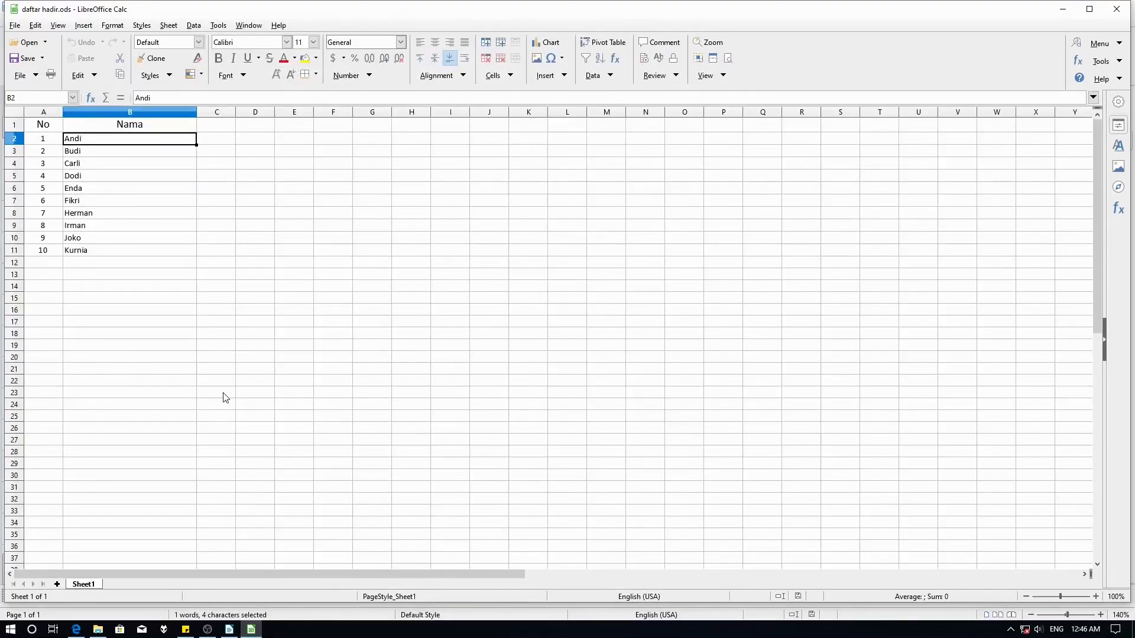
pyautogui.click(47, 130)
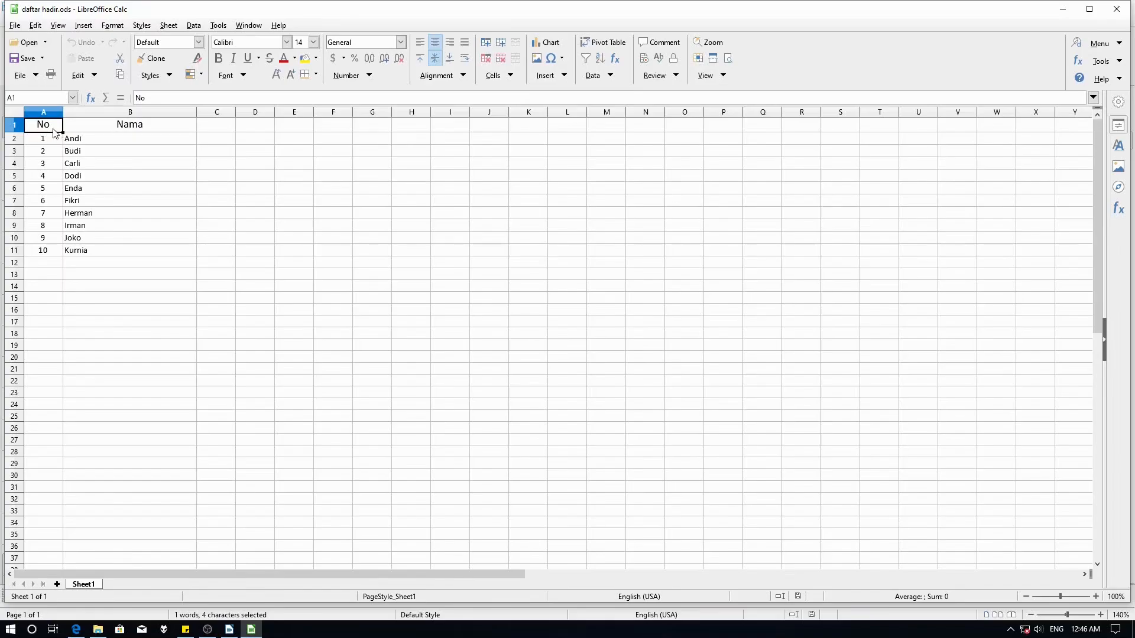
pyautogui.moveTo(53, 129); pyautogui.dragTo(96, 239)
pyautogui.click(230, 629)
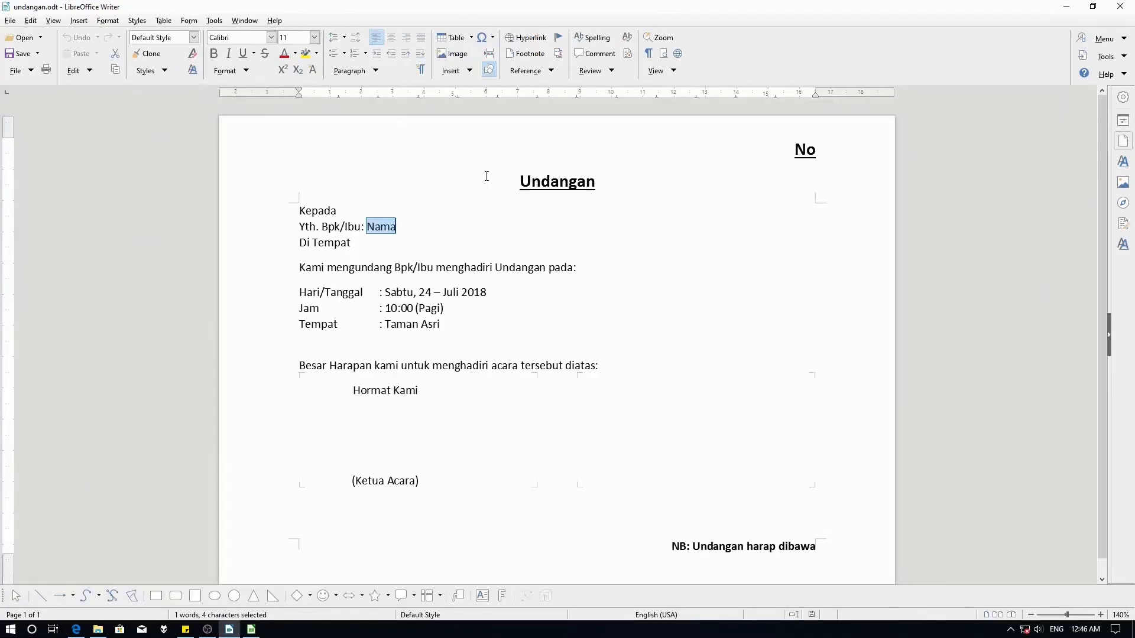
# - Examine the invitation's header with the Undangan title, its footer note and its body text
pyautogui.doubleClick(493, 166)
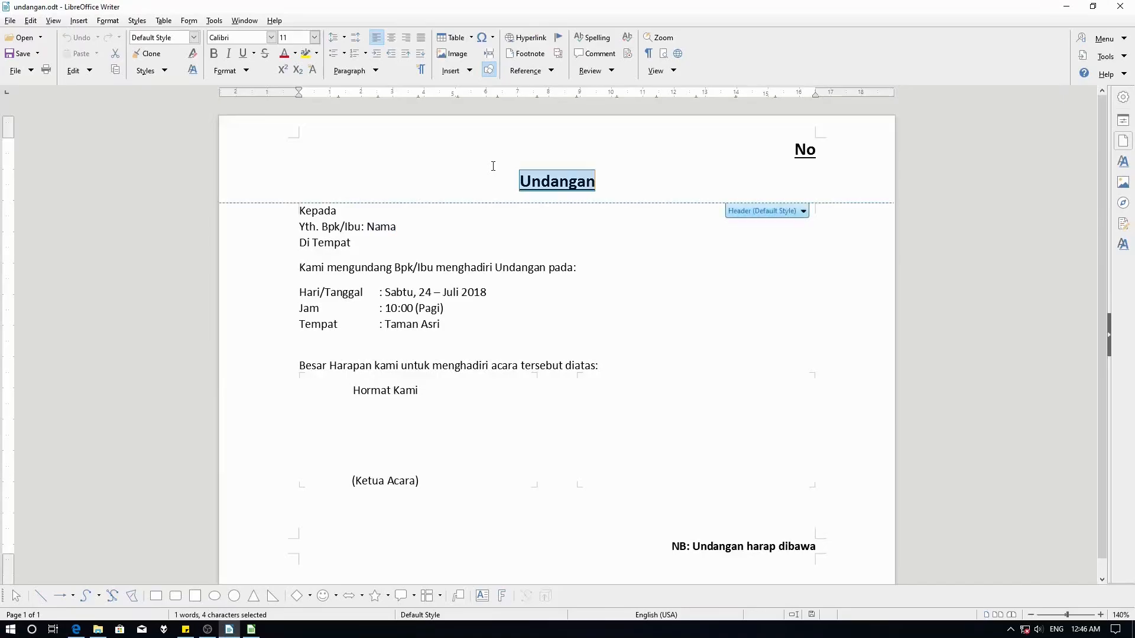
pyautogui.scroll(-1, 568, 479)
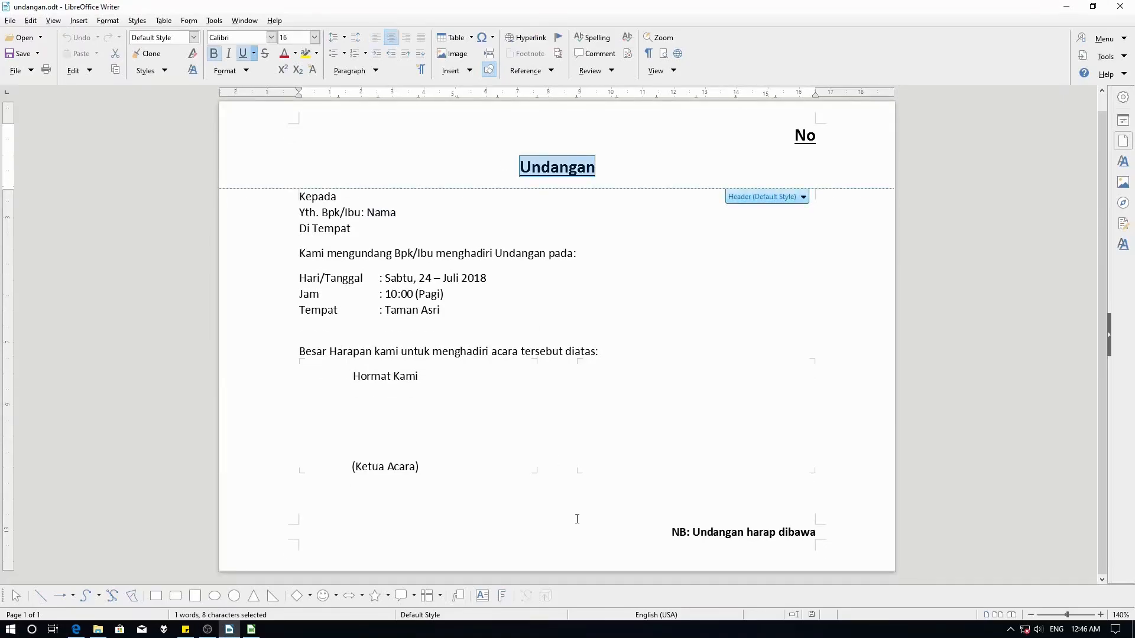
pyautogui.click(584, 533)
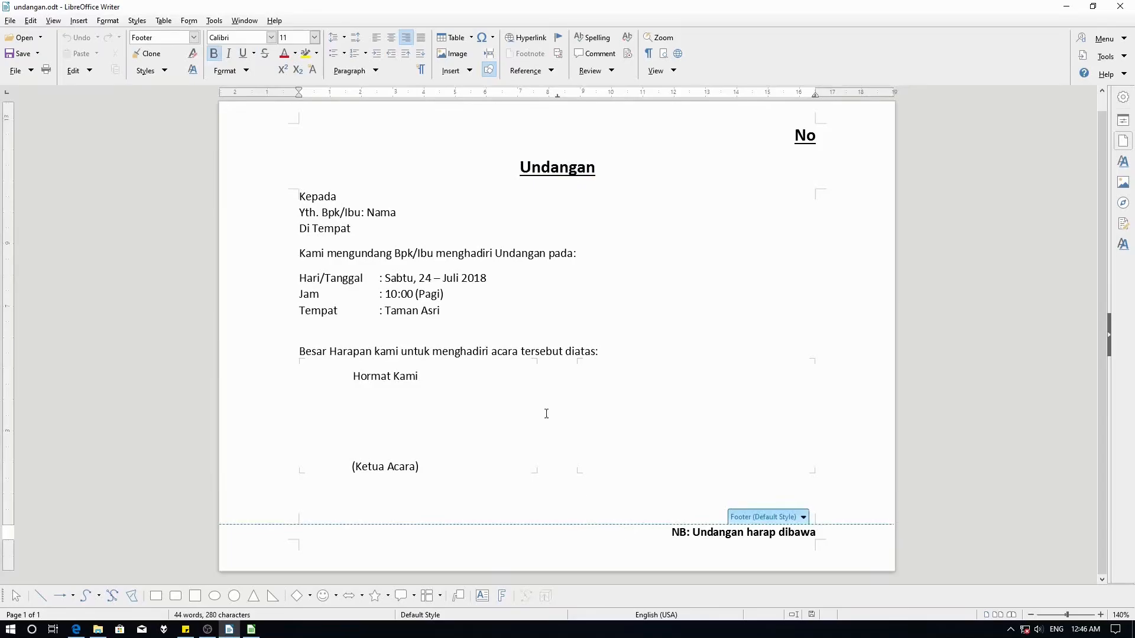
pyautogui.click(541, 277)
pyautogui.scroll(1, 540, 277)
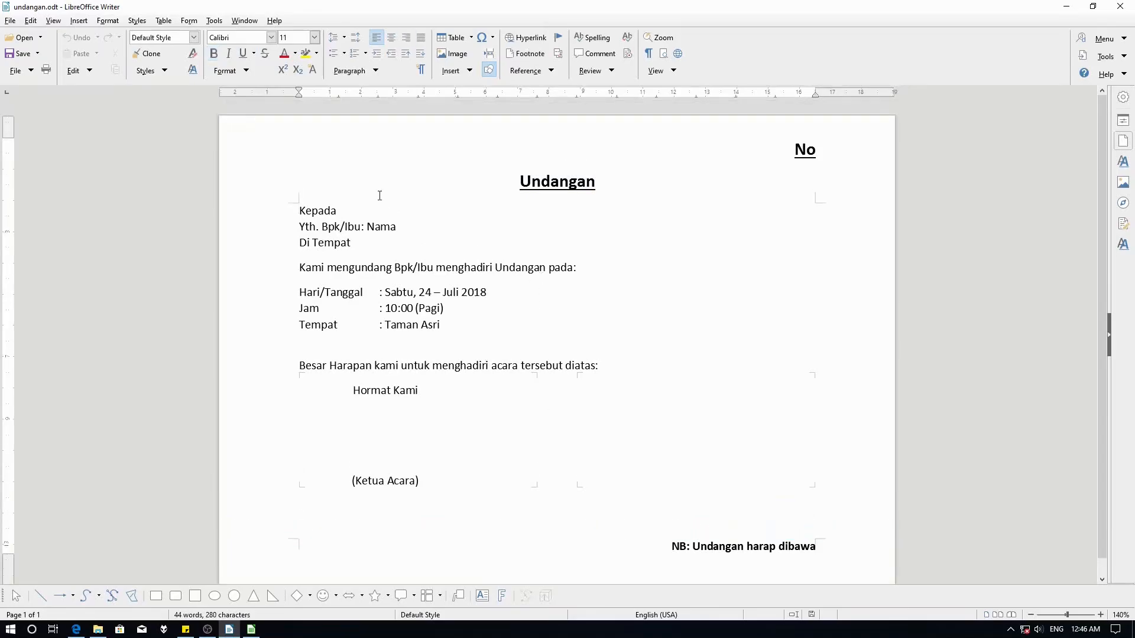
# - Start the Mail Merge Wizard using the current document as the starting document and Letter as the document type
pyautogui.click(181, 22)
pyautogui.moveTo(211, 22)
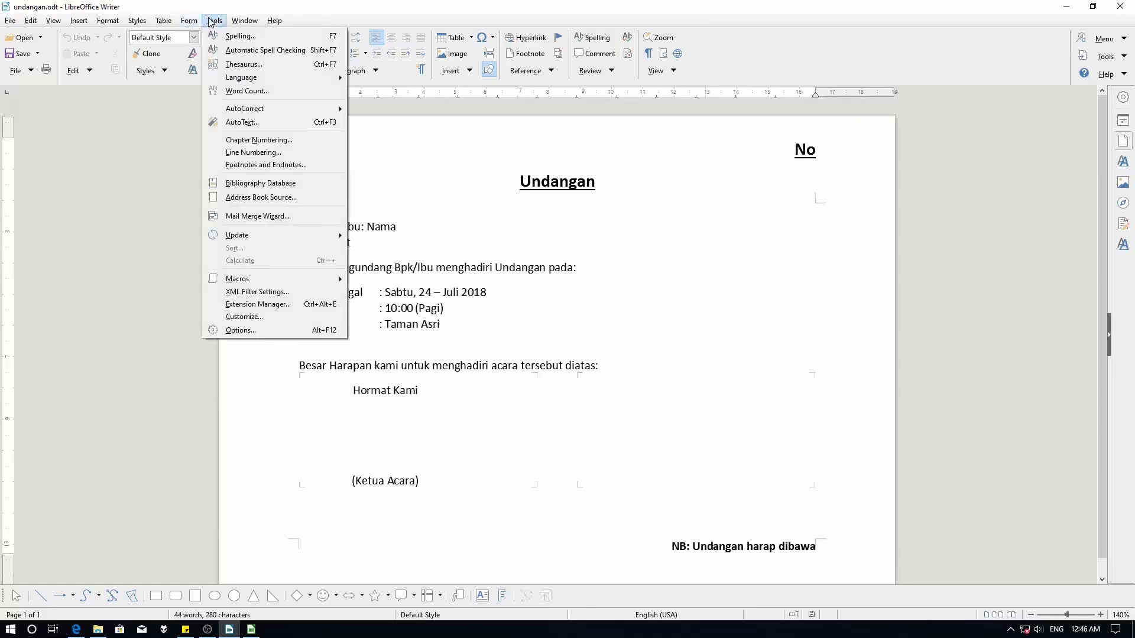
pyautogui.click(244, 216)
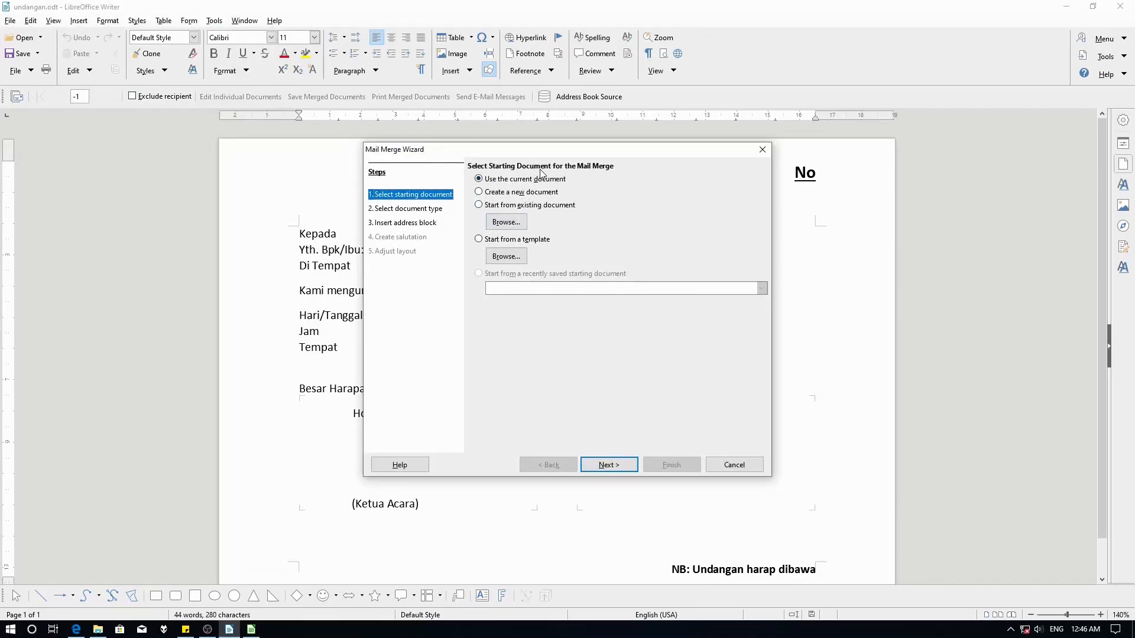
pyautogui.click(609, 466)
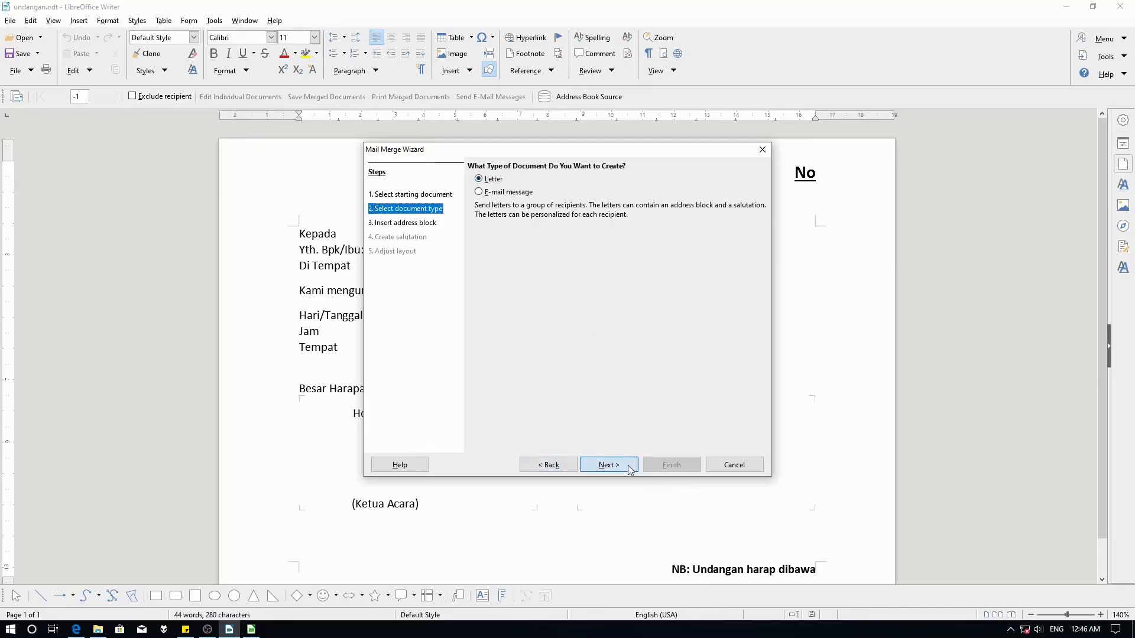
pyautogui.click(609, 465)
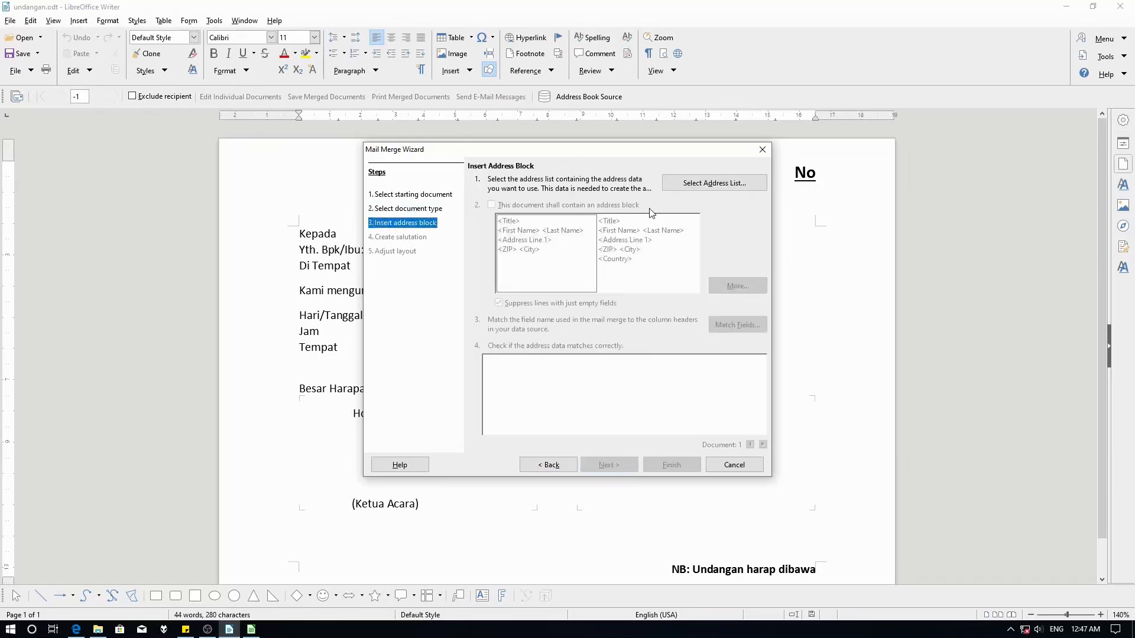
# - Add the daftar hadir Excel workbook's Sheet1 as the address list without an address block, and finish the wizard
pyautogui.click(678, 188)
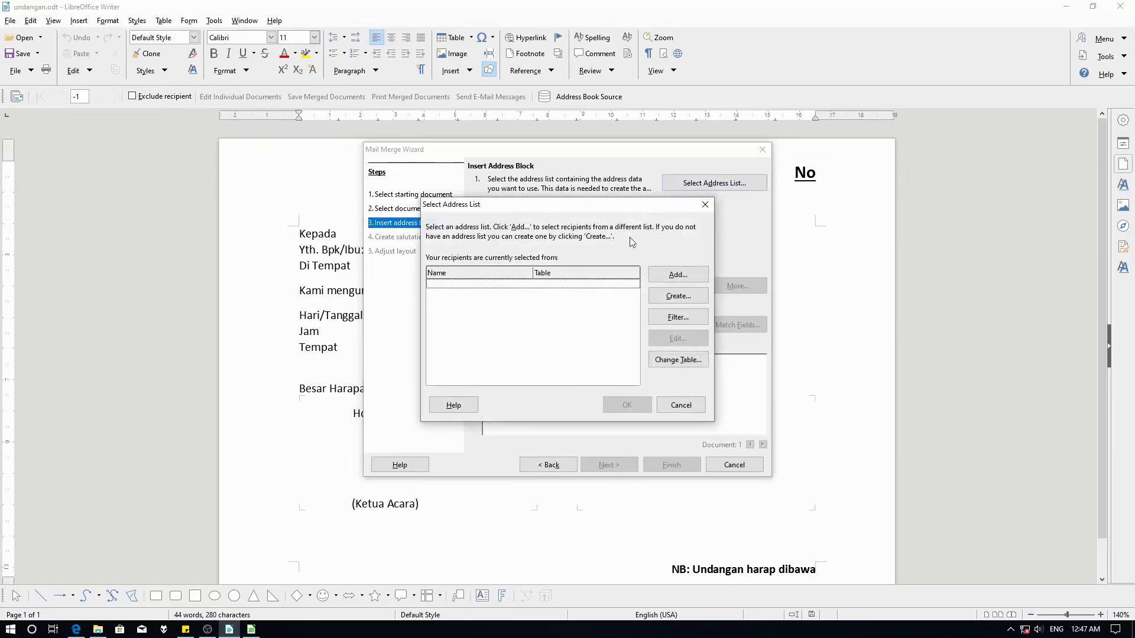
pyautogui.click(674, 273)
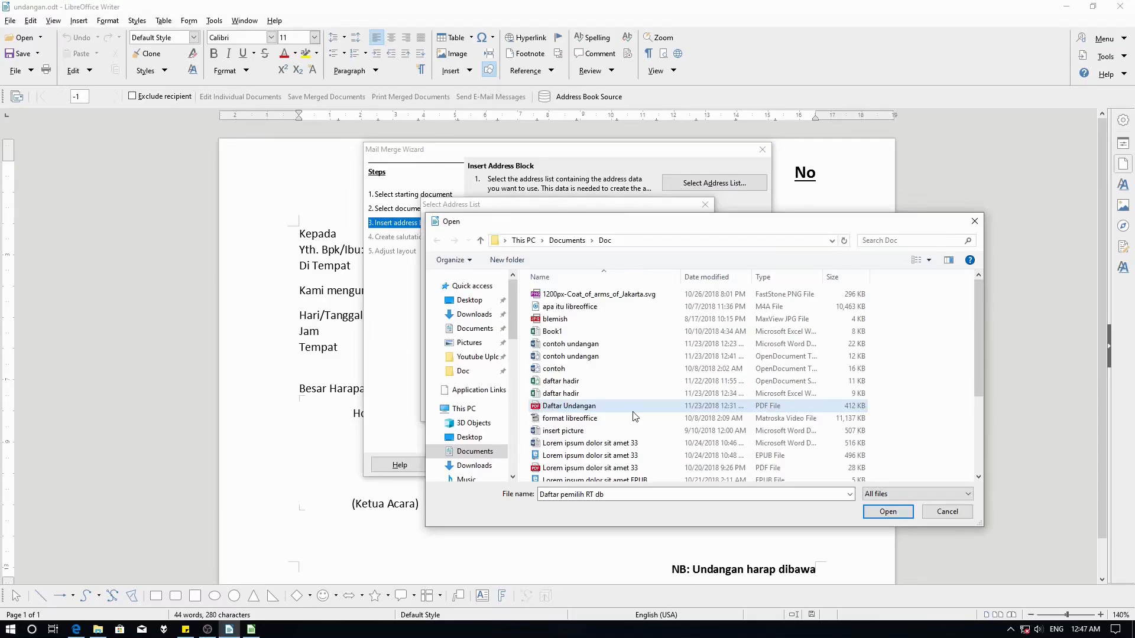
pyautogui.click(255, 629)
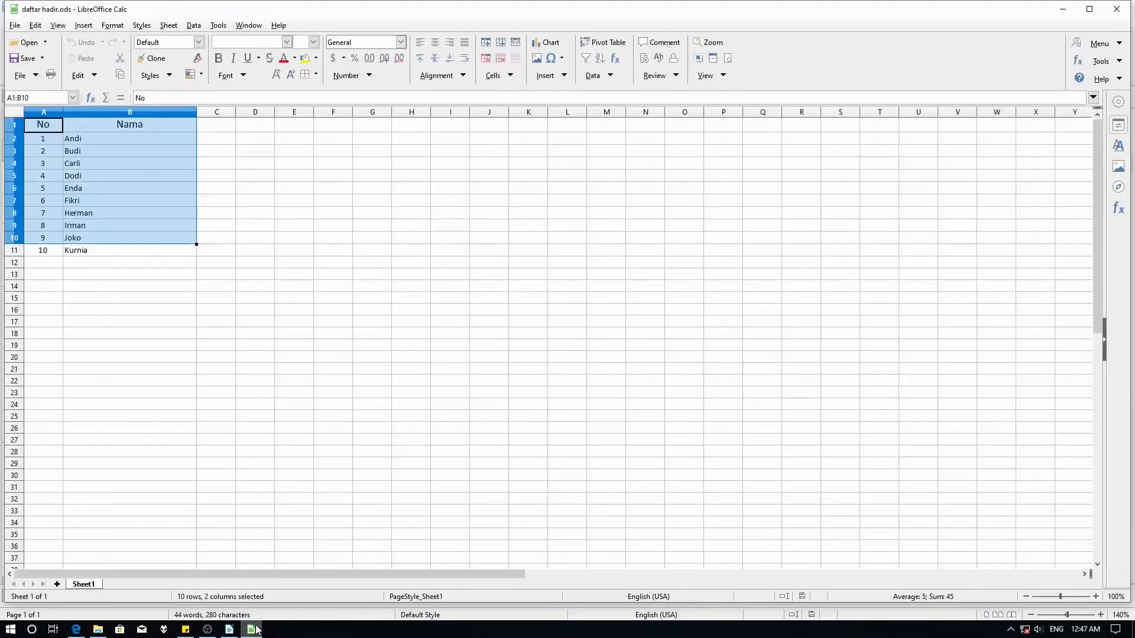
pyautogui.click(255, 629)
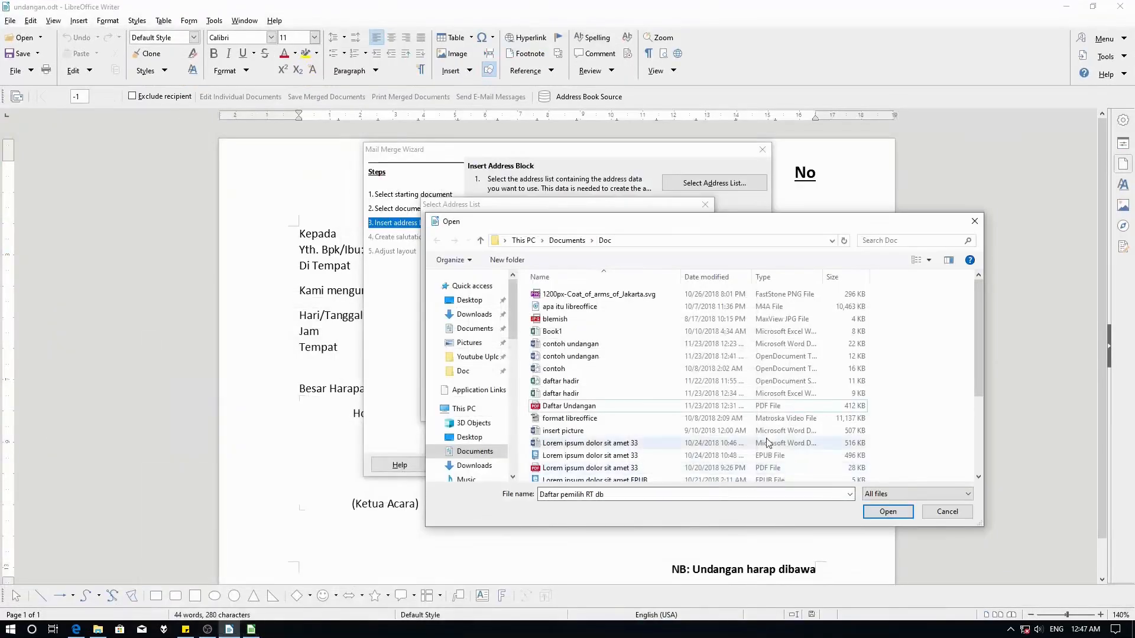
pyautogui.doubleClick(682, 394)
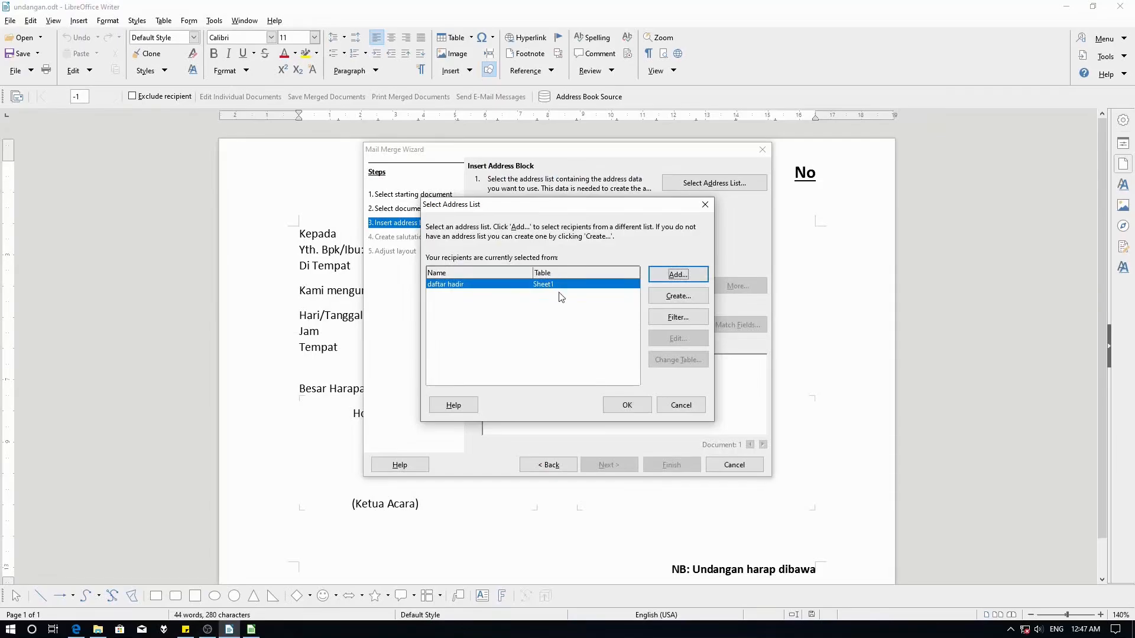
pyautogui.click(620, 407)
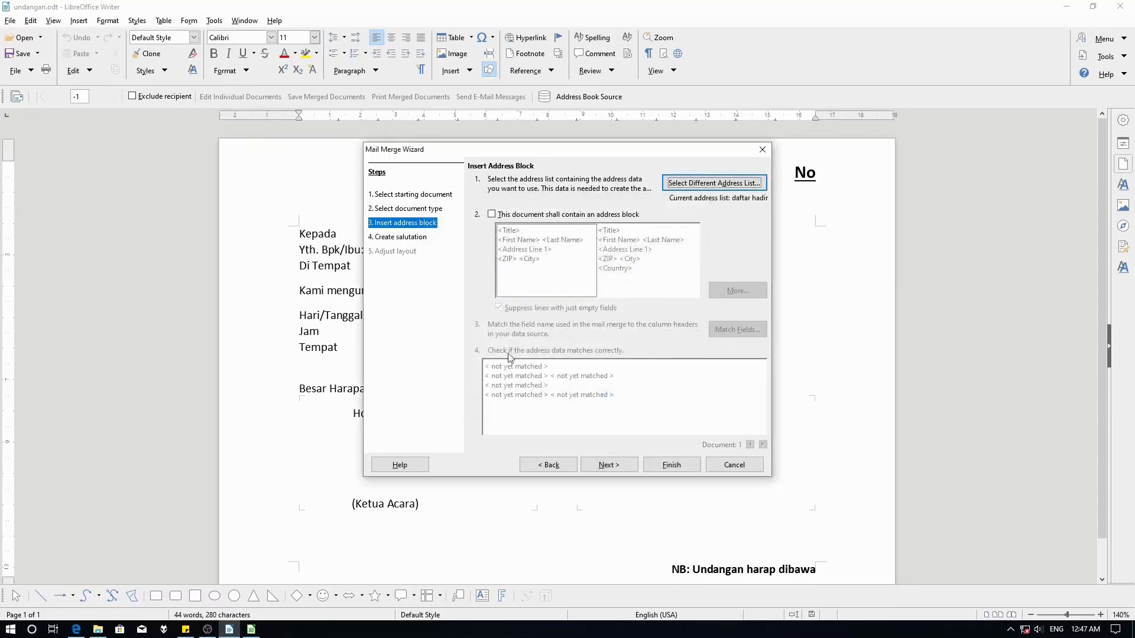
pyautogui.click(695, 469)
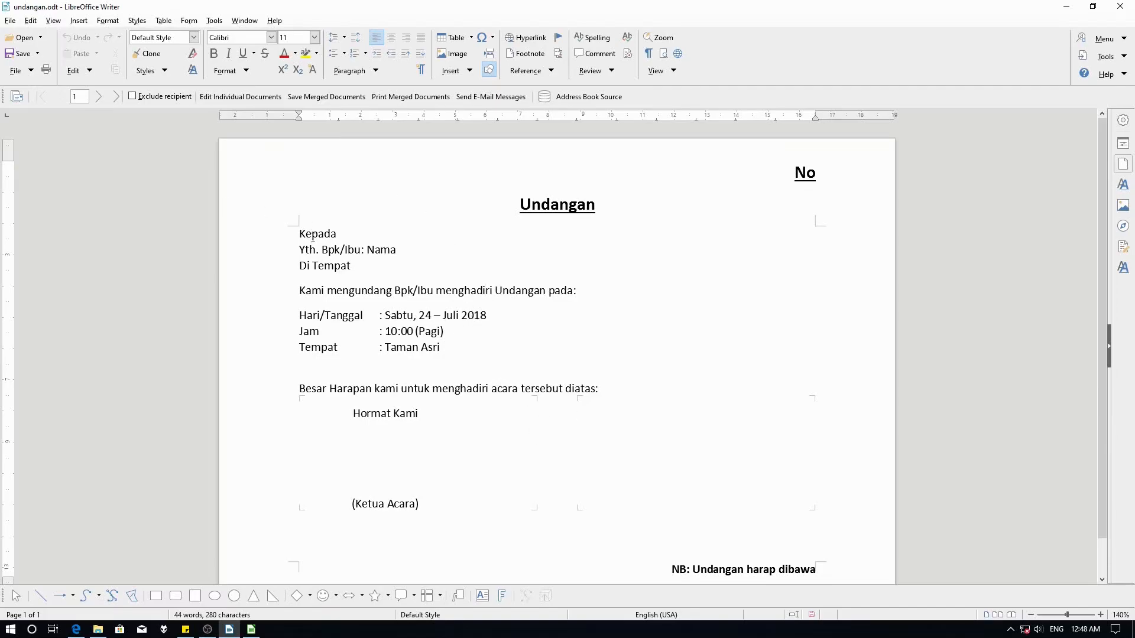
# - Show the daftar hadir data source and replace the Nama placeholder after "Yth. Bpk/Ibu:" with the Nama merge field
pyautogui.click(548, 98)
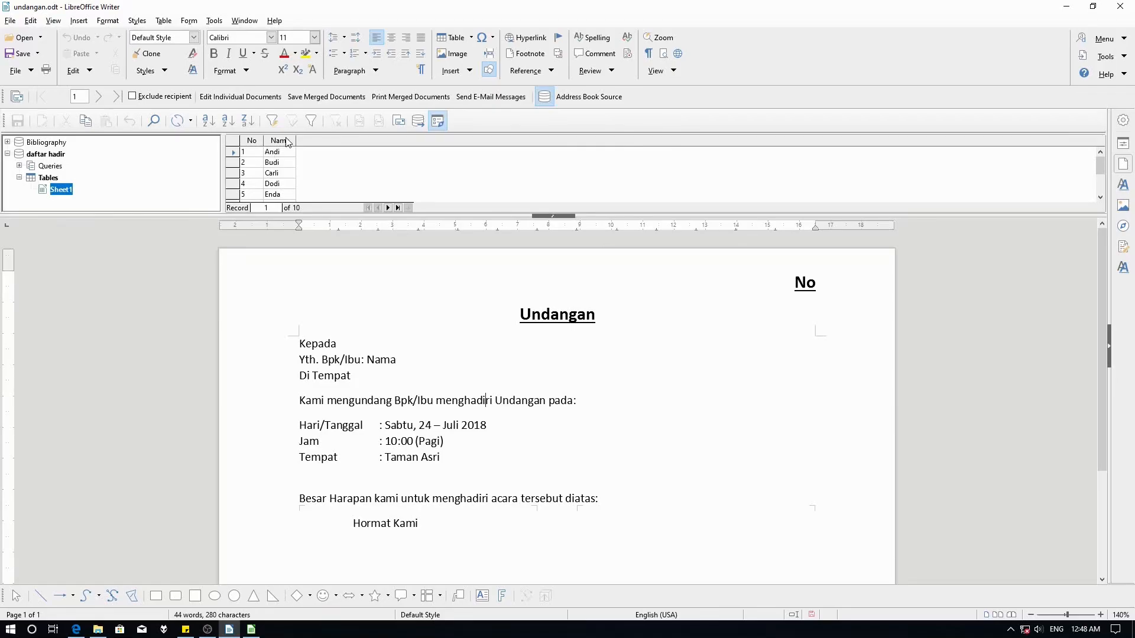
pyautogui.scroll(-2, 260, 174)
pyautogui.scroll(2, 269, 172)
pyautogui.moveTo(279, 141); pyautogui.dragTo(369, 356)
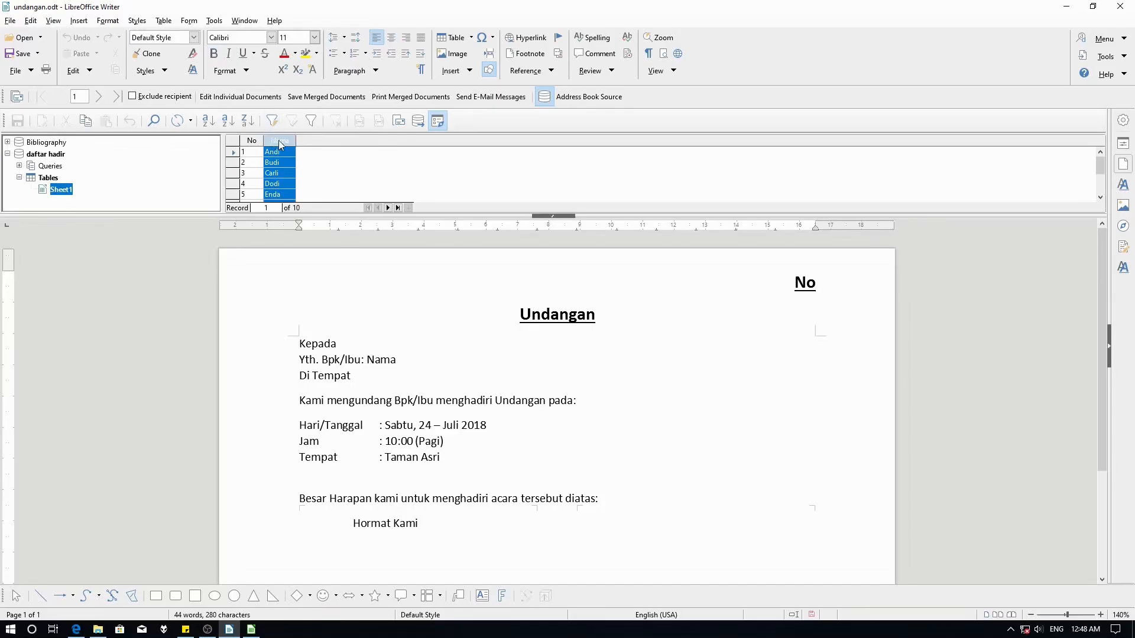
pyautogui.moveTo(279, 145); pyautogui.dragTo(370, 364)
pyautogui.moveTo(371, 364); pyautogui.dragTo(368, 361)
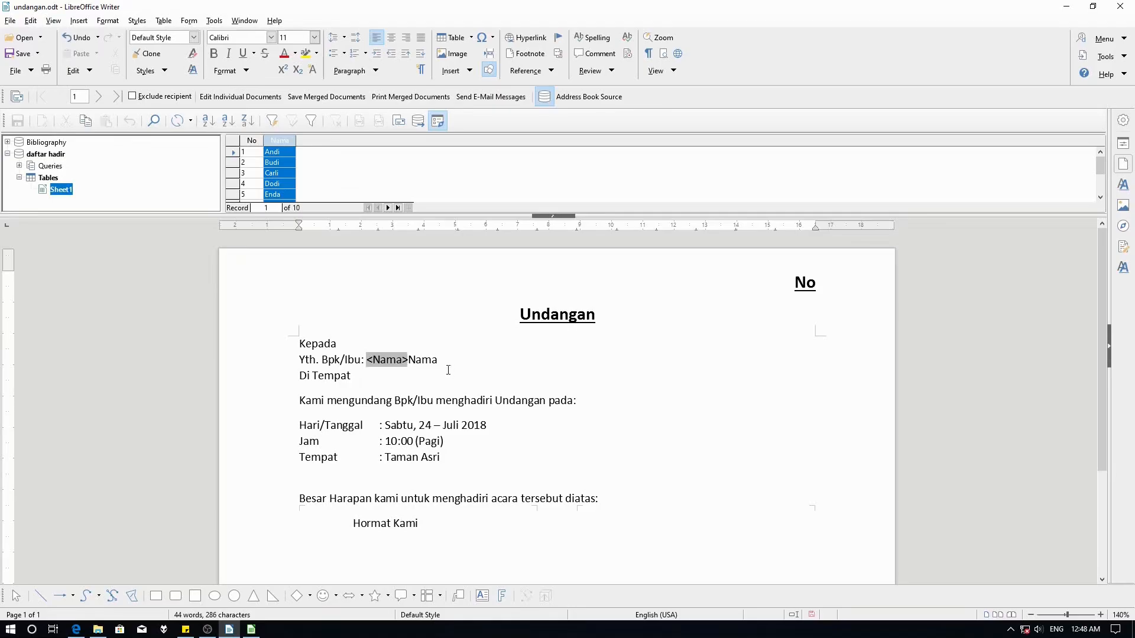
pyautogui.moveTo(408, 360); pyautogui.dragTo(437, 361)
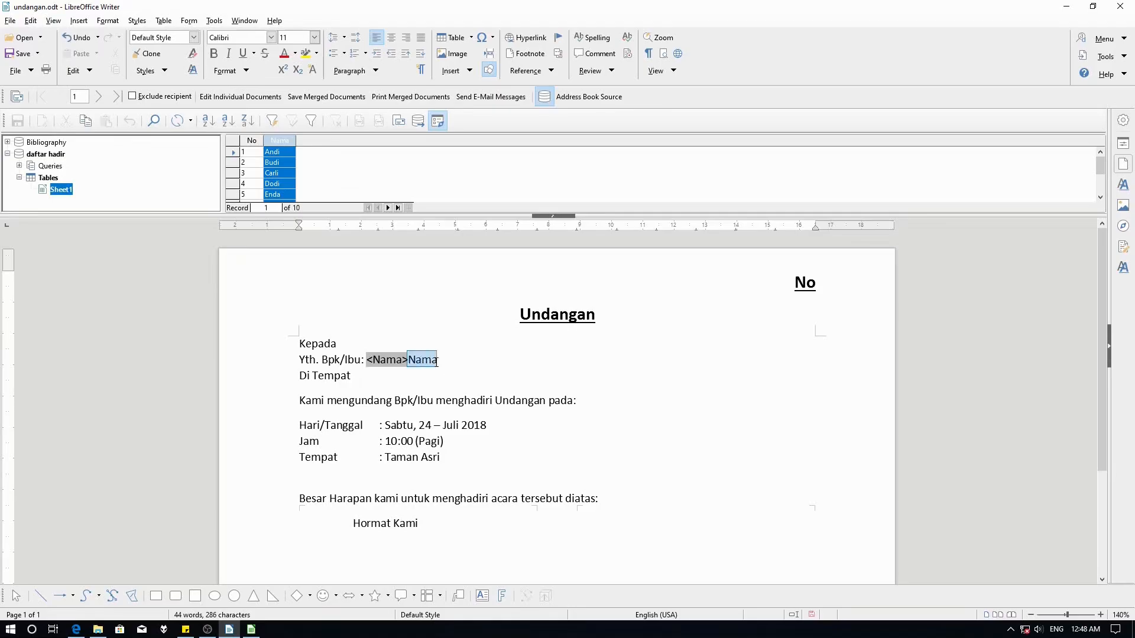
# - Replace the No placeholder in the page header with the No merge field from Sheet1
pyautogui.click(790, 285)
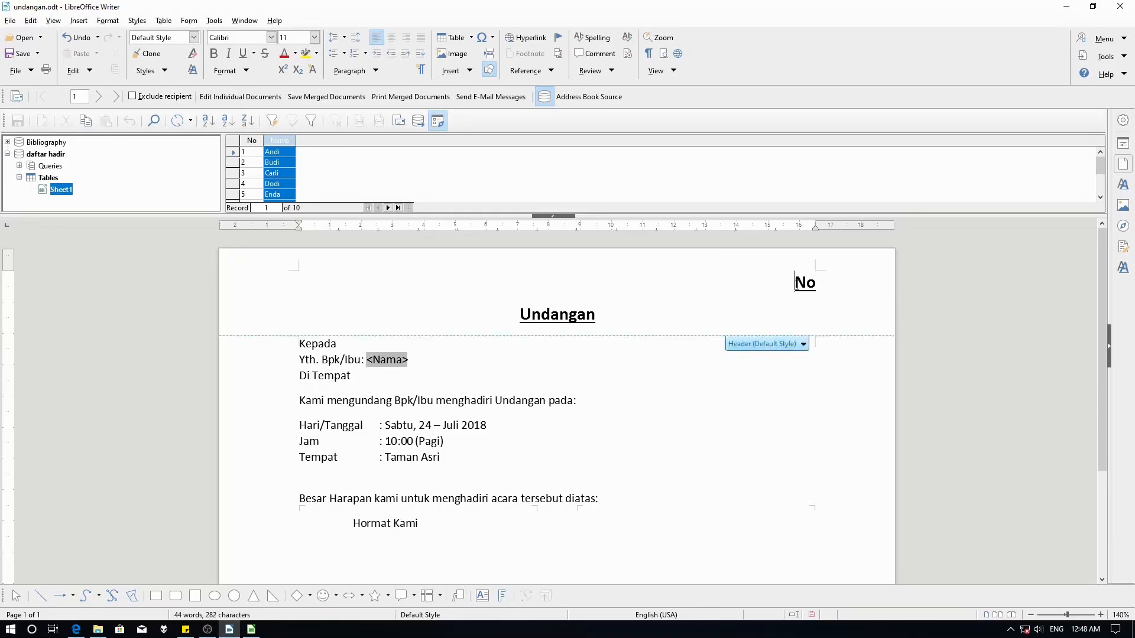
pyautogui.doubleClick(804, 283)
pyautogui.click(259, 139)
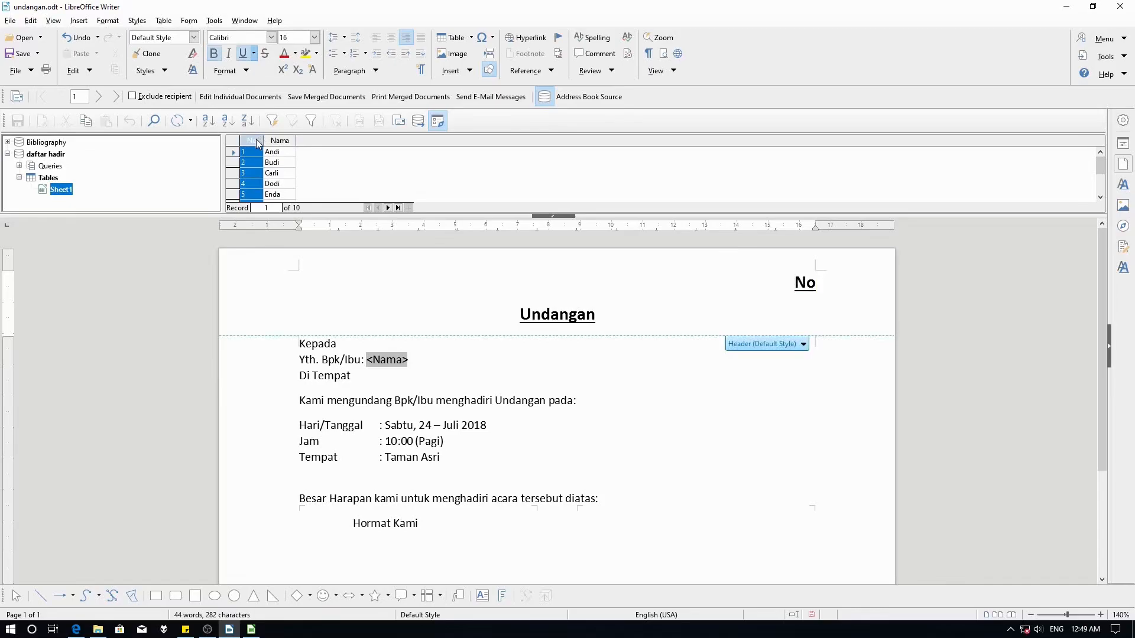
pyautogui.moveTo(259, 144); pyautogui.dragTo(788, 288)
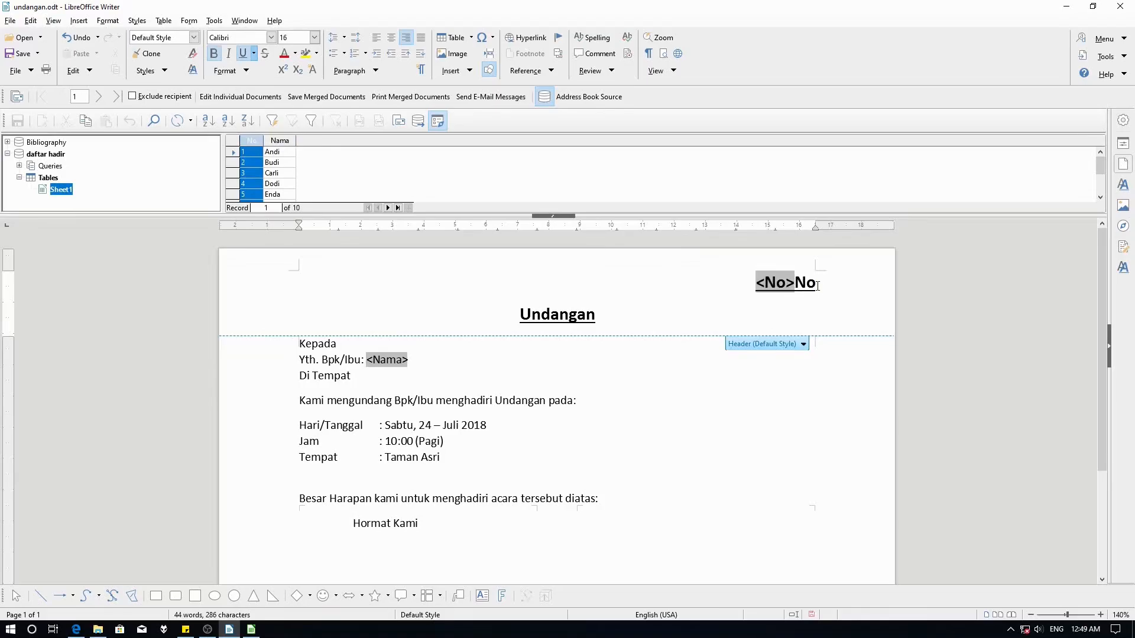
pyautogui.press('Delete')
pyautogui.press('Delete')
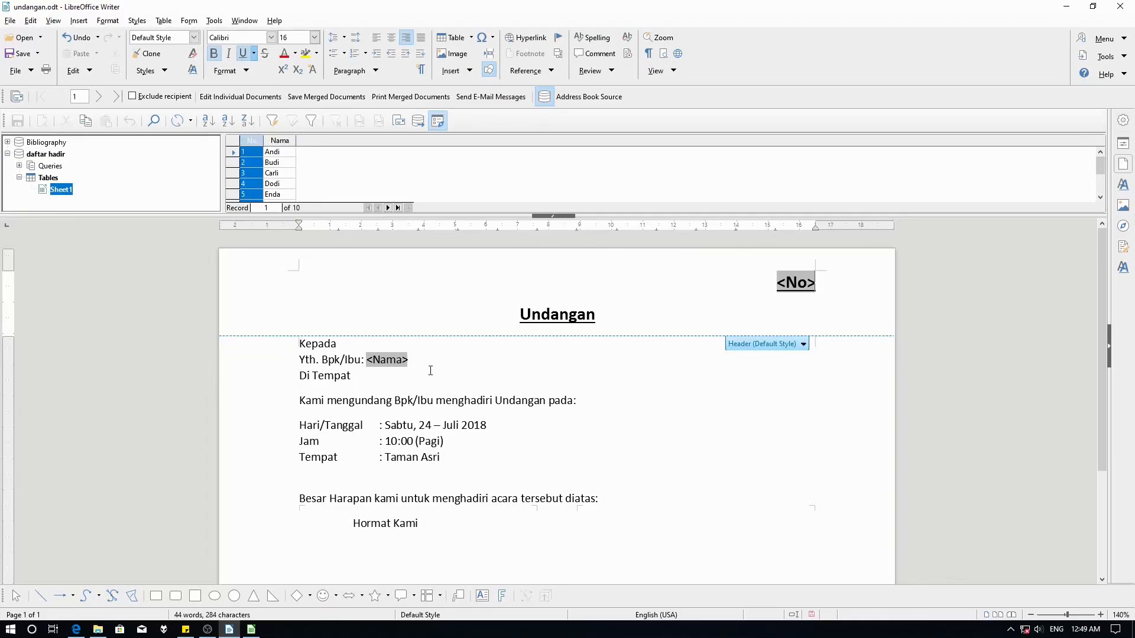
# - Return to the invitation body and preview the merge by stepping to the second recipient record and back to the first
pyautogui.click(540, 358)
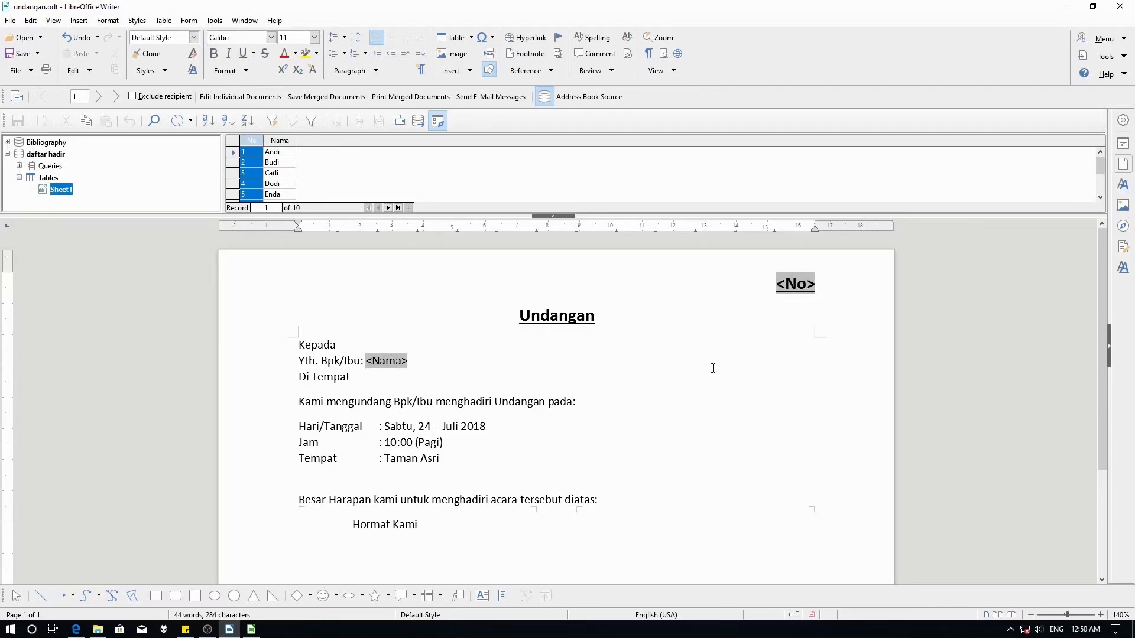
pyautogui.click(98, 96)
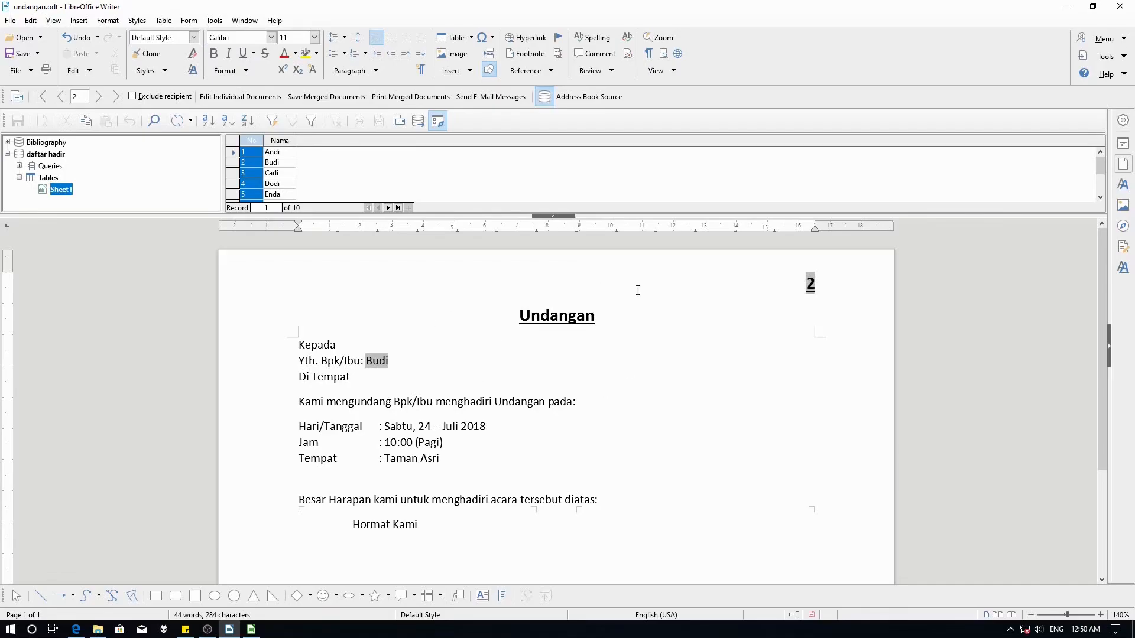
pyautogui.click(60, 96)
pyautogui.click(664, 58)
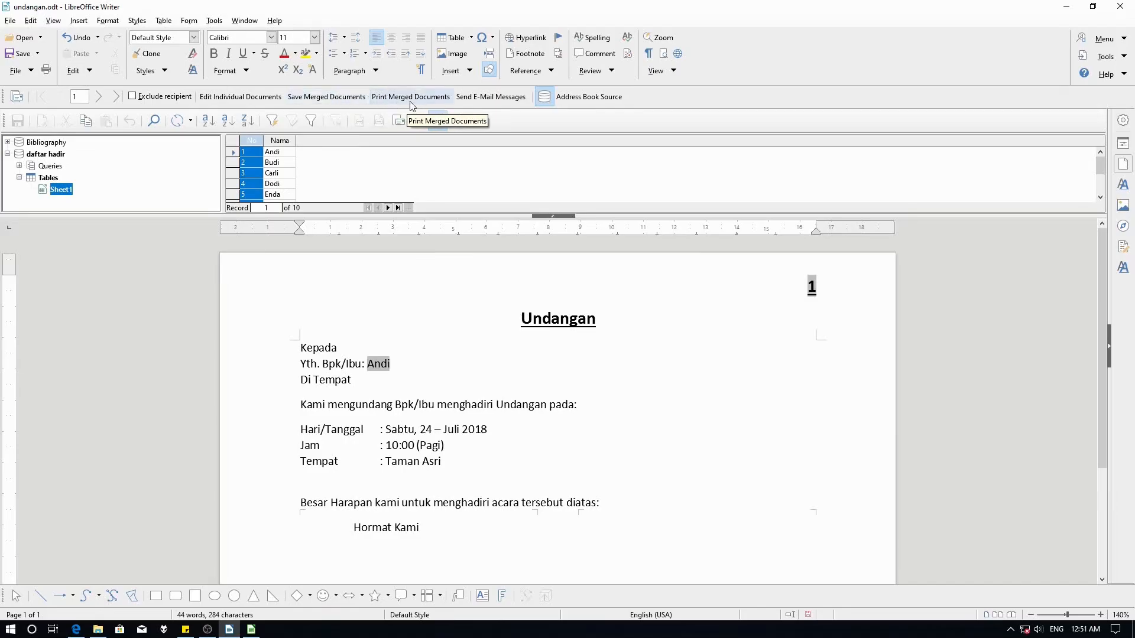
# - Save the merged invitations as a single large ODF Text Document named "Undangan finish" in the Doc folder
pyautogui.click(355, 101)
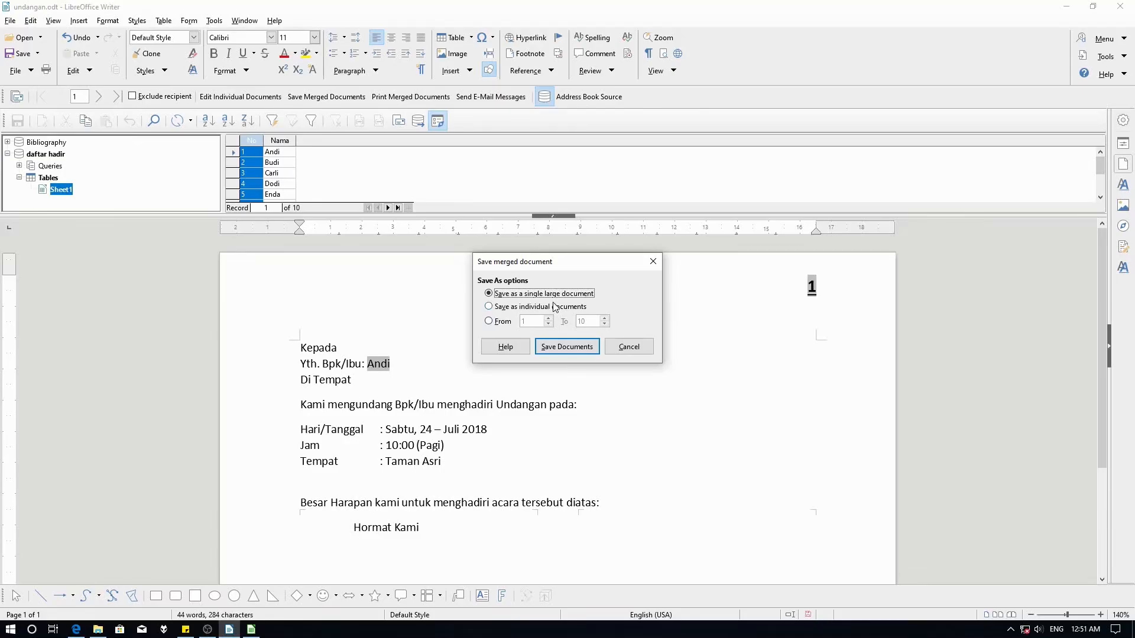
pyautogui.click(561, 348)
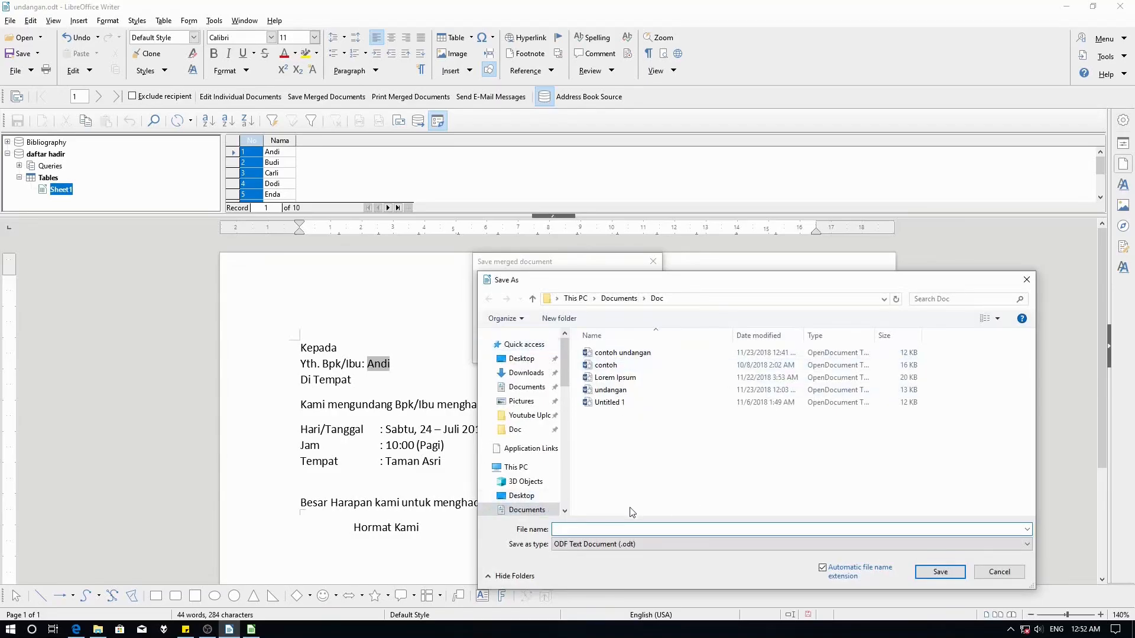
pyautogui.write('U')
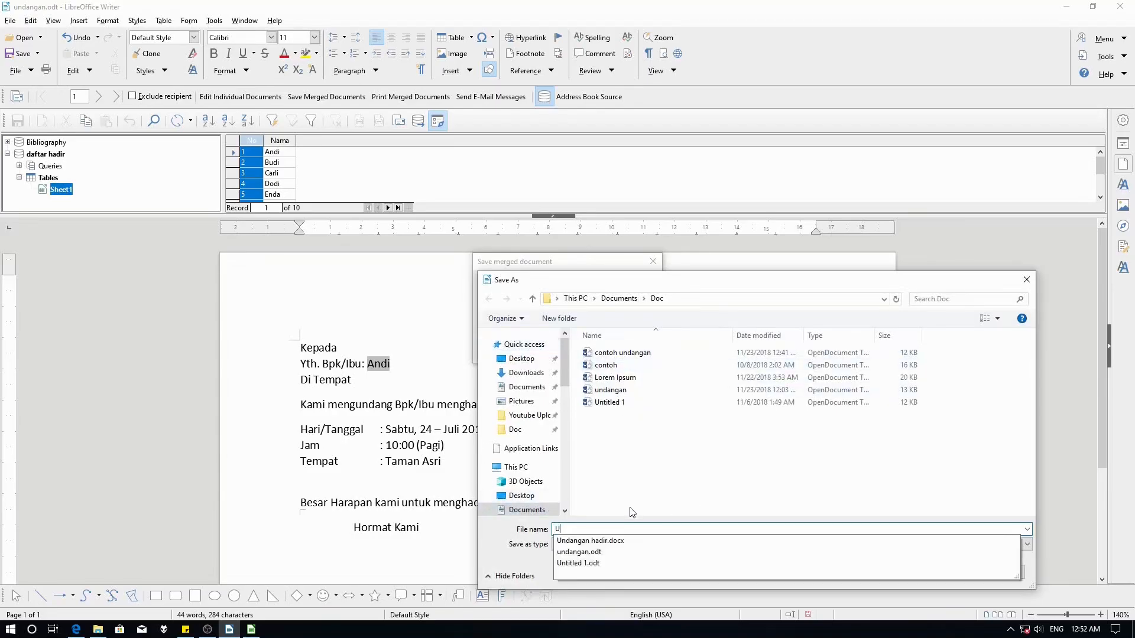
pyautogui.write('ndangan finish')
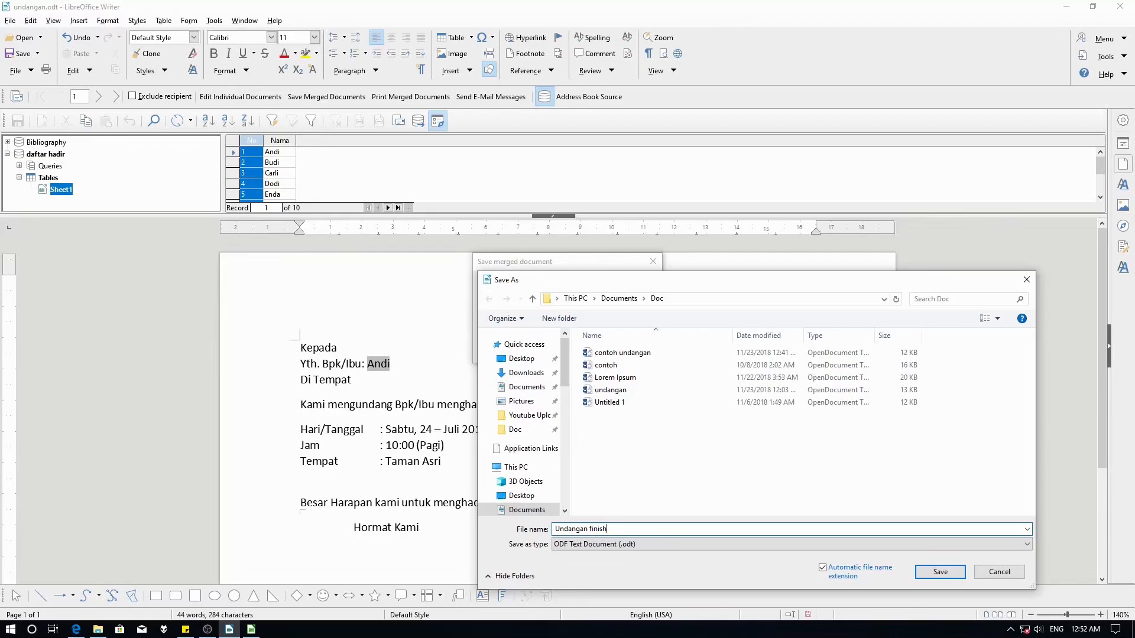
pyautogui.press('Return')
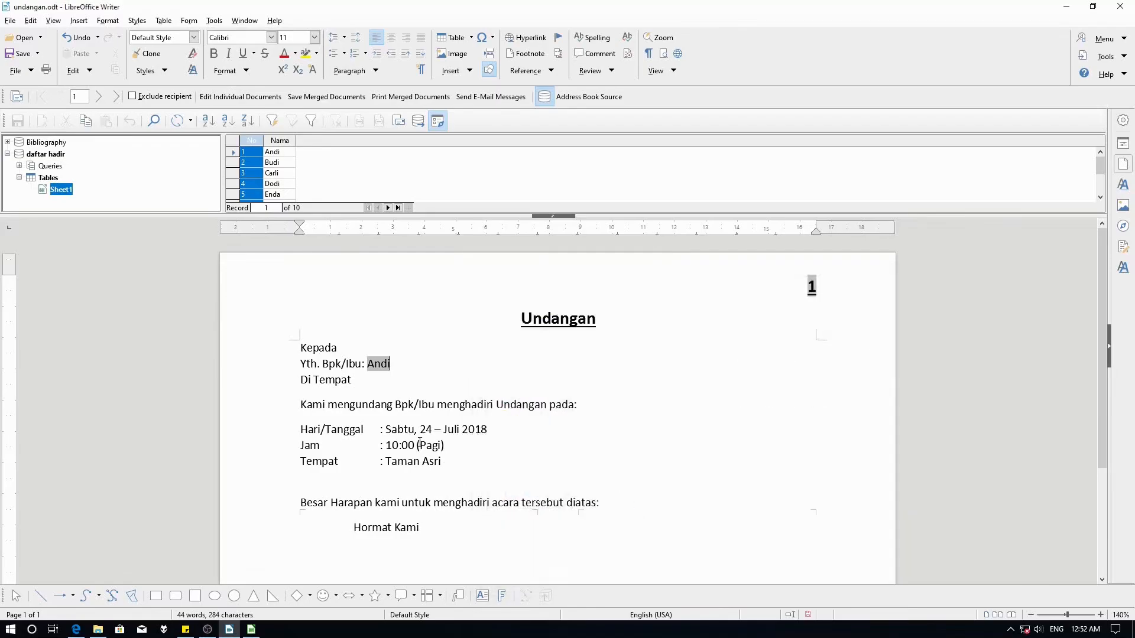
# - Open the merged file Undangan finish from the Doc folder
pyautogui.click(10, 21)
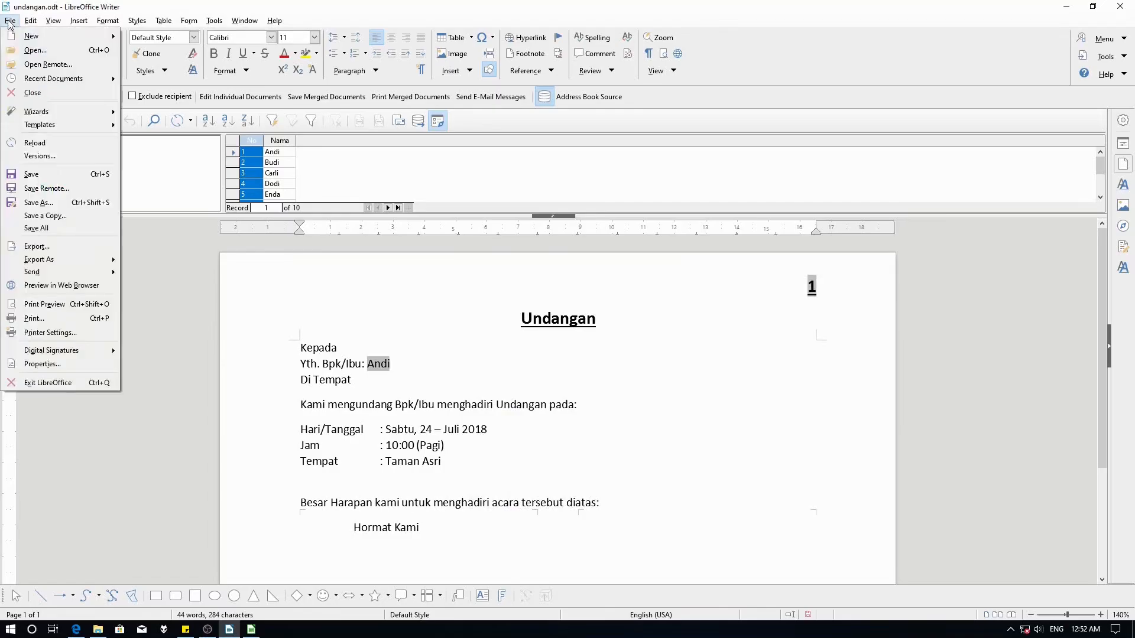
pyautogui.click(62, 55)
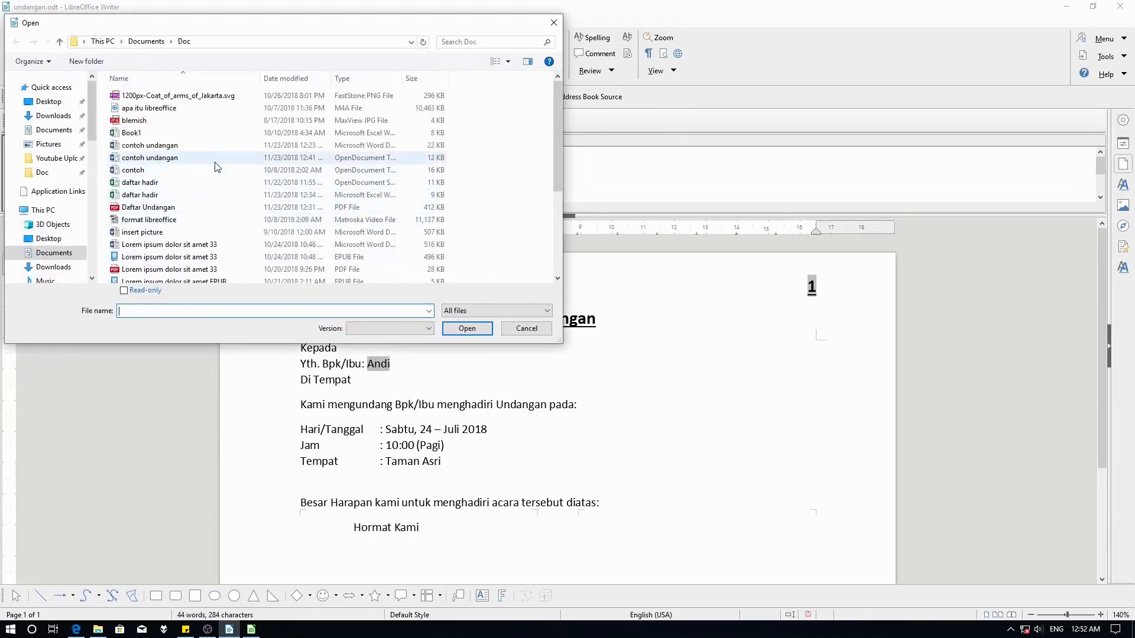
pyautogui.scroll(-4, 214, 171)
pyautogui.doubleClick(200, 245)
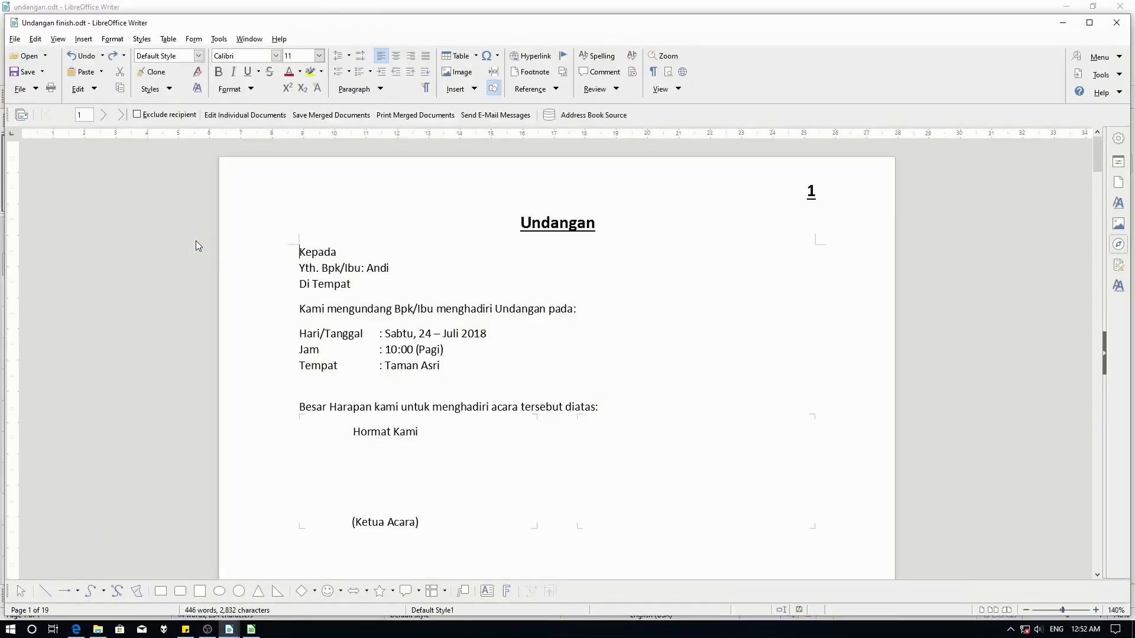
# - Place Undangan finish.odt side by side with the daftar hadir.ods spreadsheet and check each invitation's number and name against the list
pyautogui.scroll(-3, 426, 364)
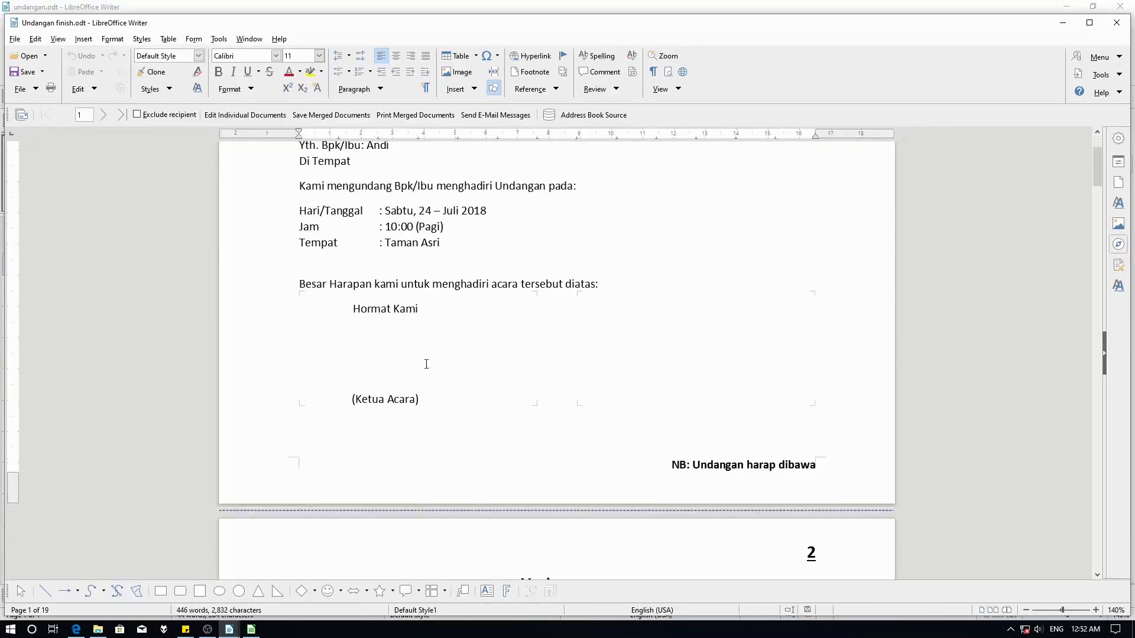
pyautogui.scroll(3, 426, 364)
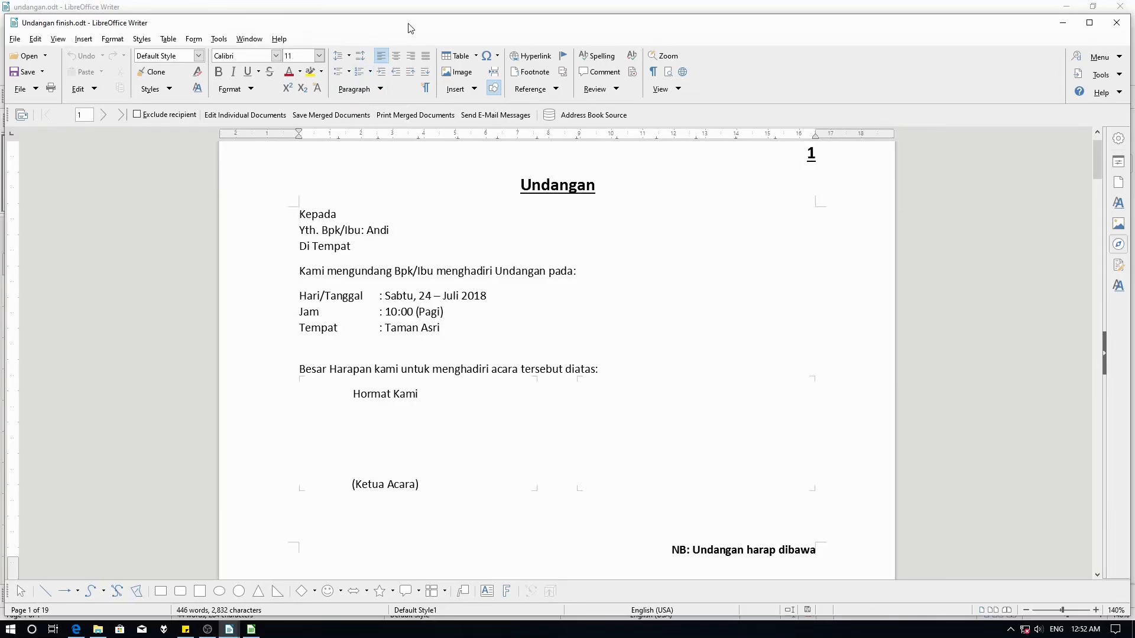
pyautogui.press('super+Left')
pyautogui.click(767, 302)
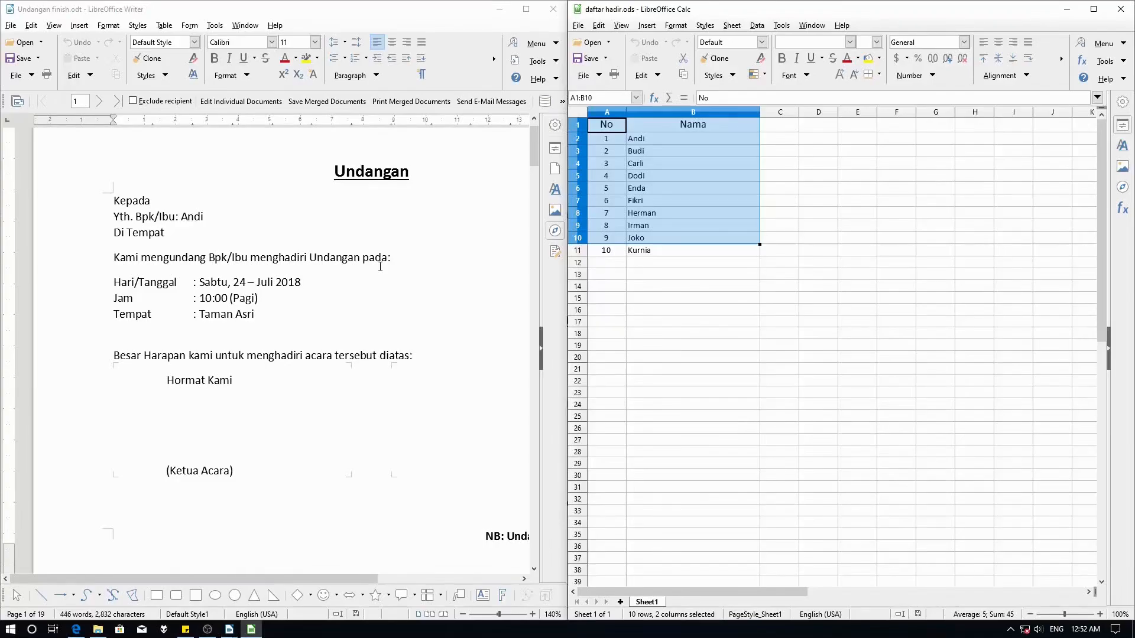
pyautogui.scroll(1, 380, 266)
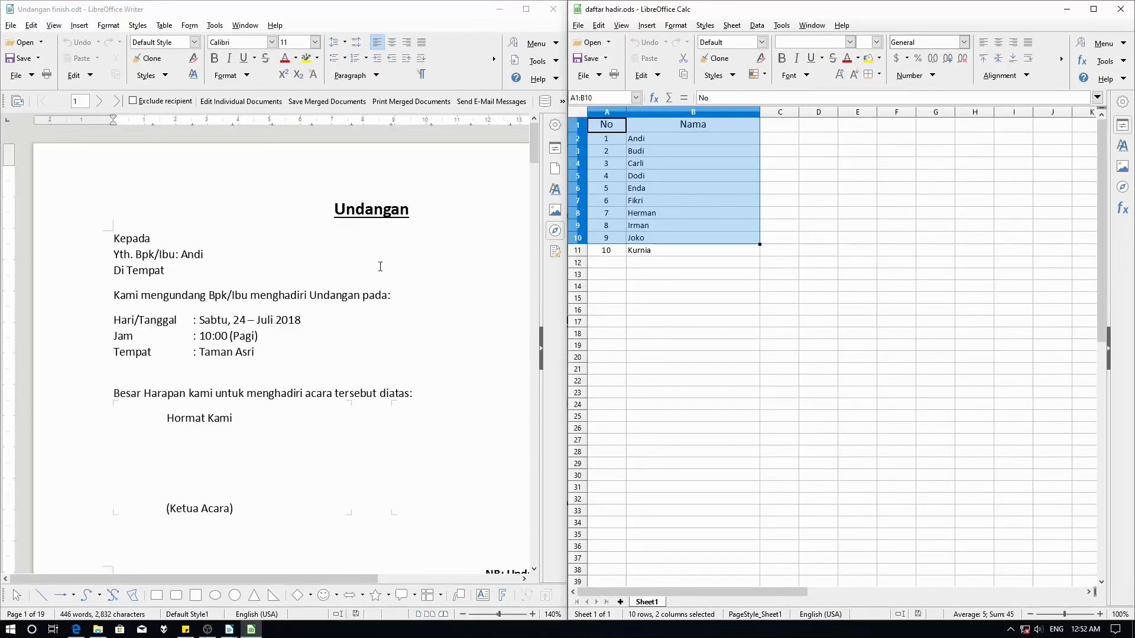
pyautogui.keyDown('ctrl'); pyautogui.scroll(-4, 380, 267); pyautogui.keyUp('ctrl')
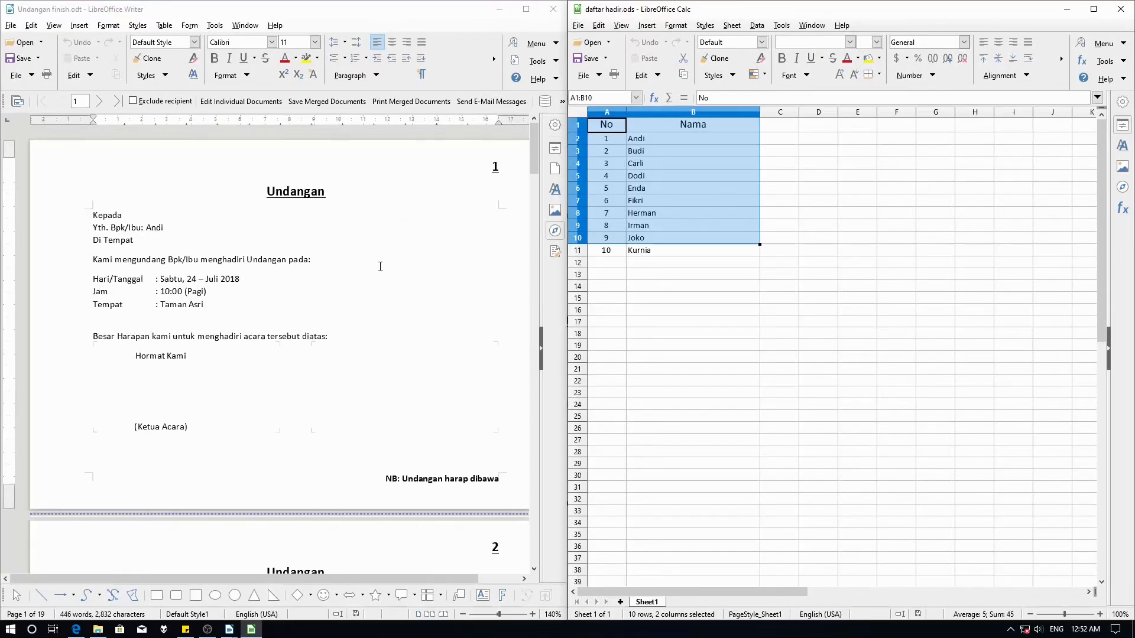
pyautogui.scroll(-4, 380, 267)
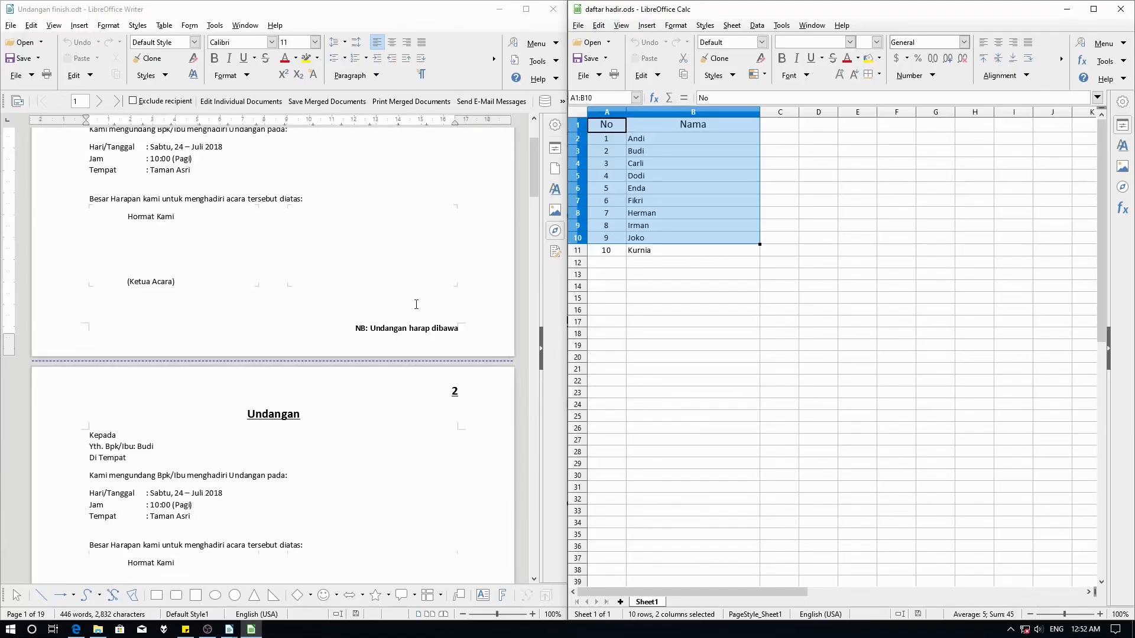
pyautogui.scroll(-17, 416, 304)
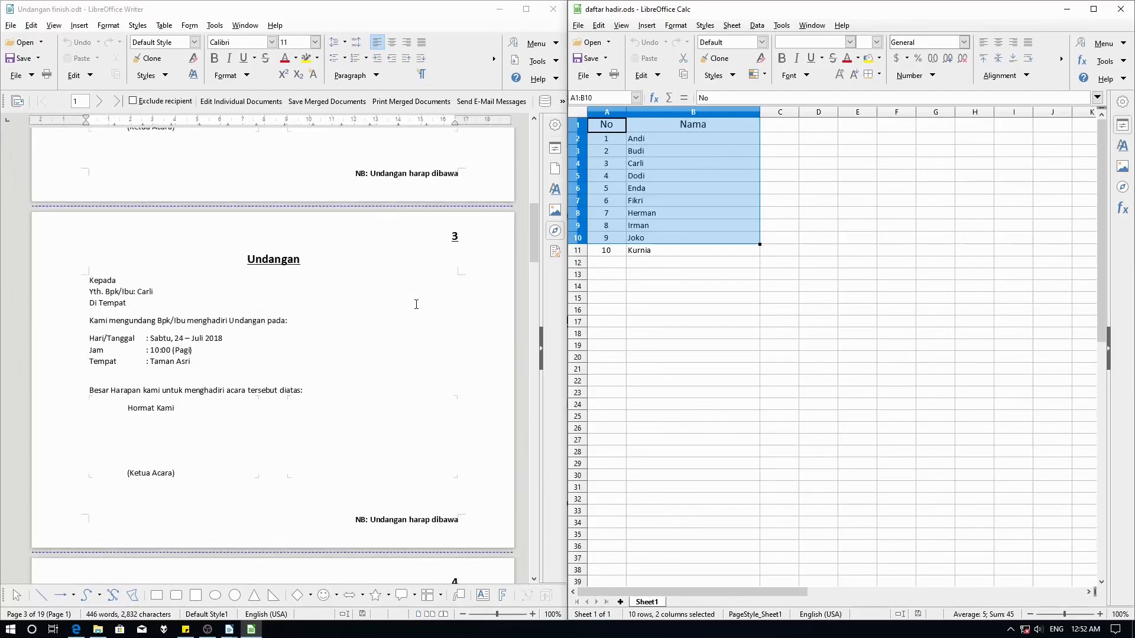